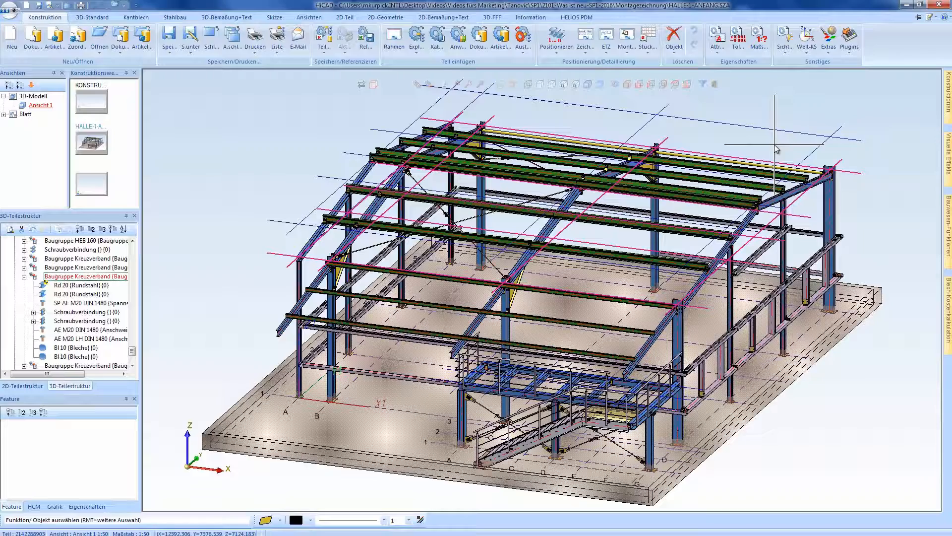
# - Start an assembly drawing and create a view group spanning the two corner columns of the hall's end wall
pyautogui.click(626, 38)
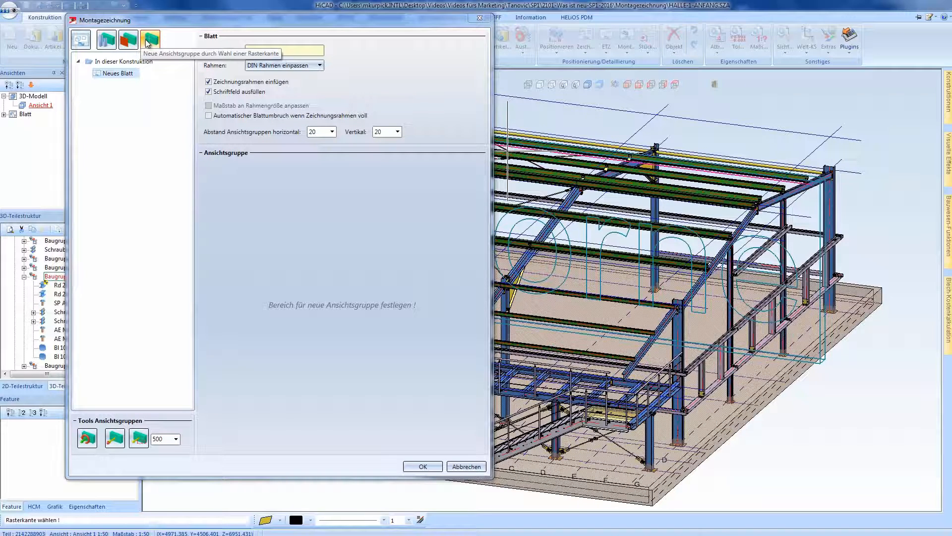
pyautogui.click(112, 41)
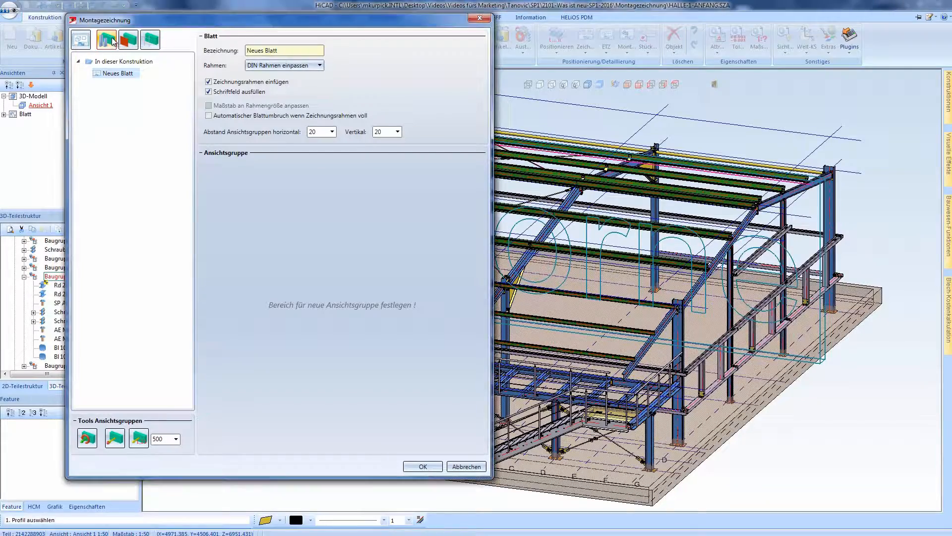
pyautogui.click(839, 220)
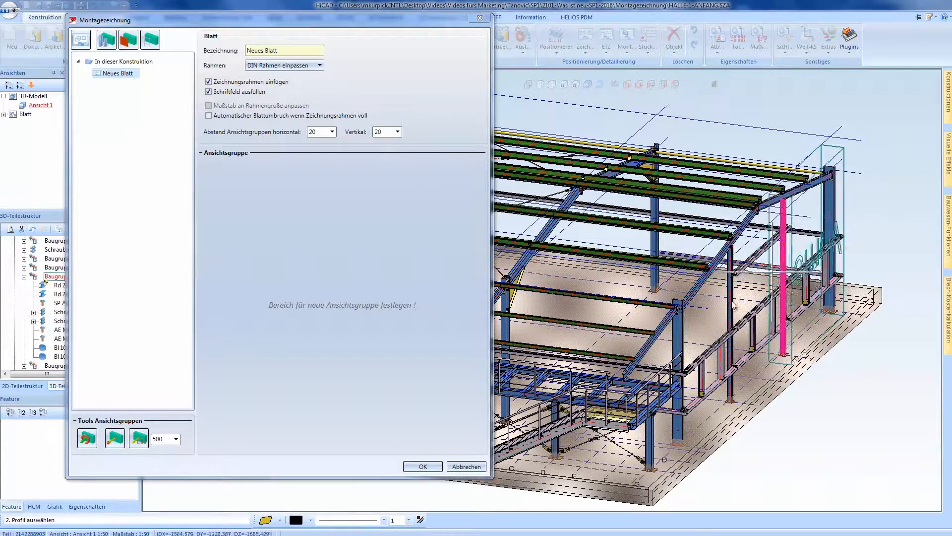
pyautogui.click(684, 332)
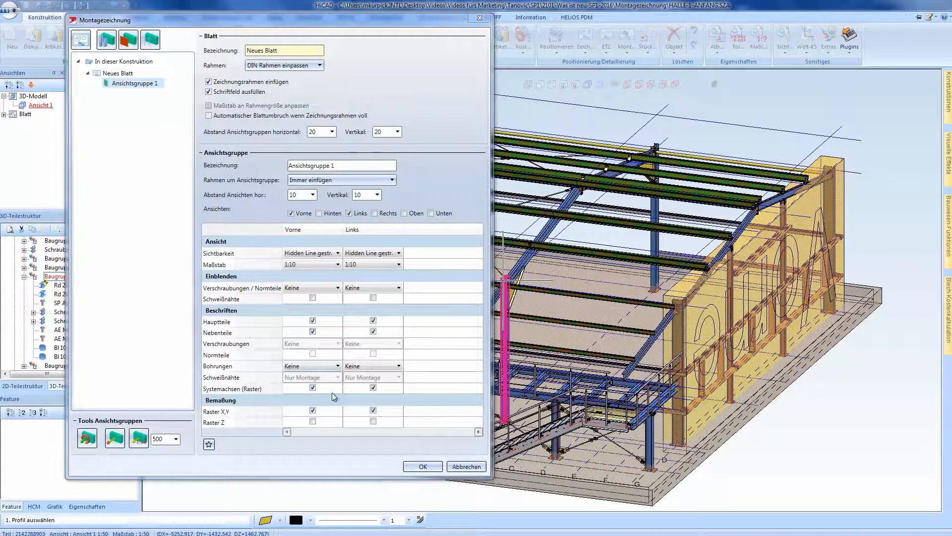
# - Keep only the Vorne view in Ansichtsgruppe 1, set its scale to 1:20 and enable Raster Z dimensioning
pyautogui.click(351, 213)
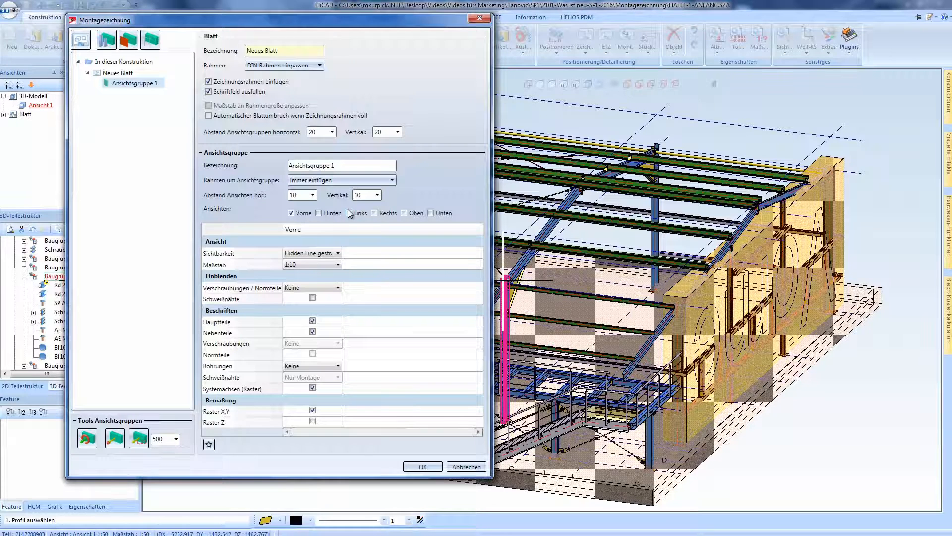
pyautogui.click(320, 264)
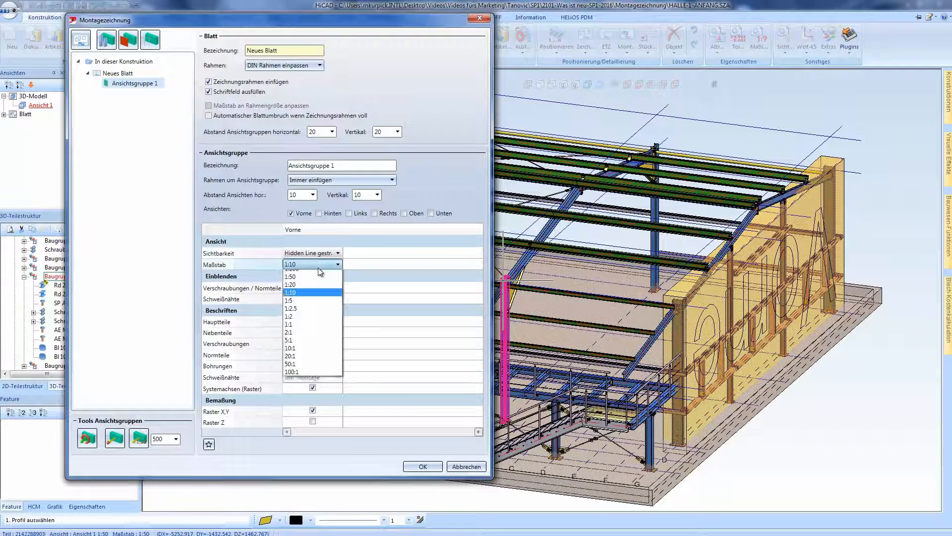
pyautogui.click(319, 298)
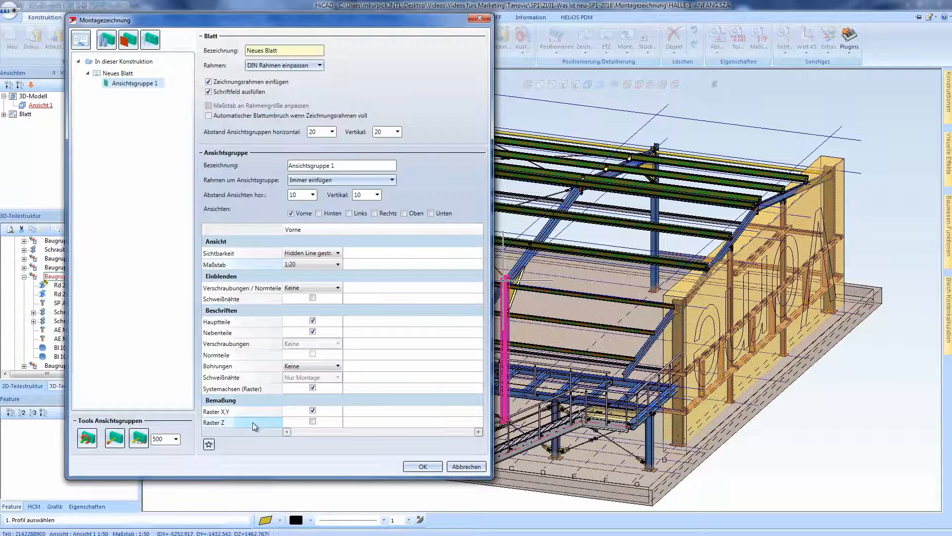
pyautogui.click(314, 422)
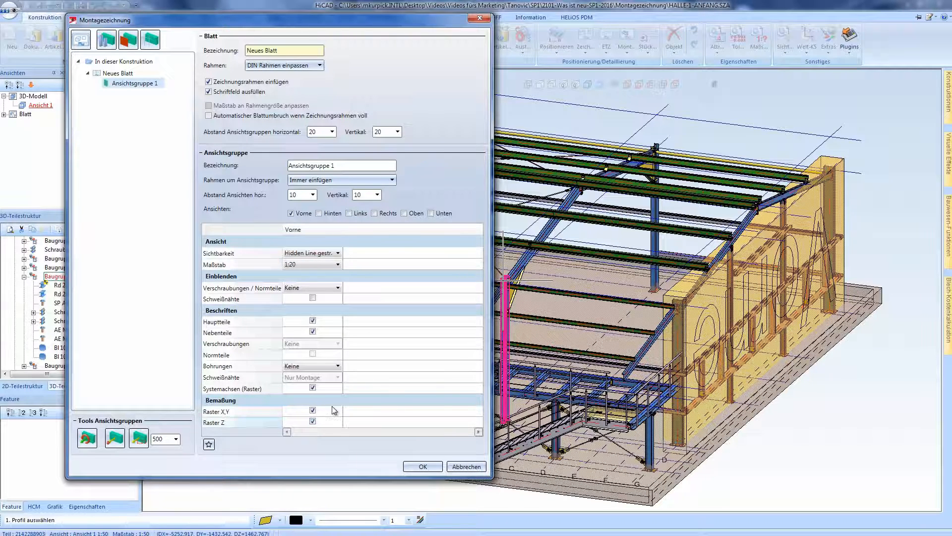
# - Reverse the viewing direction of Ansichtsgruppe 1 so its front faces outward from the end wall
pyautogui.scroll(-1, 679, 230)
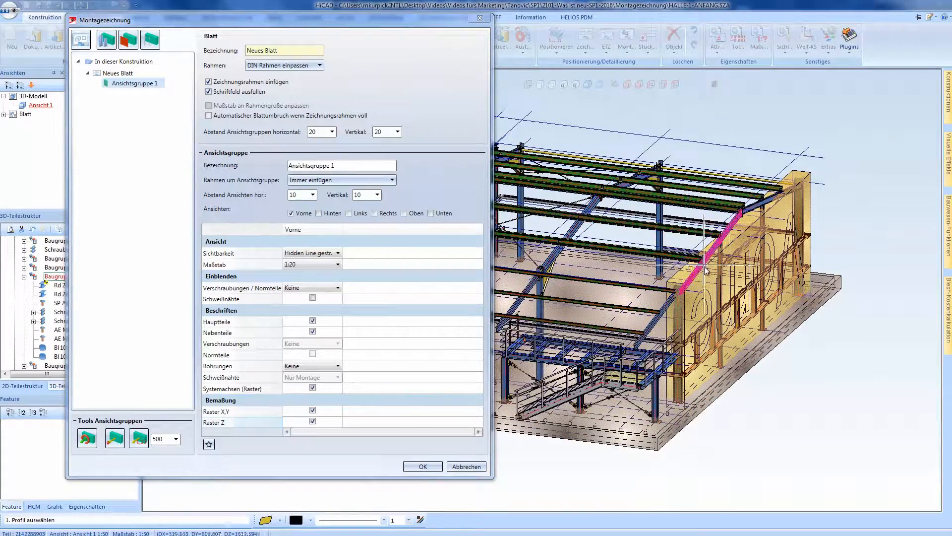
pyautogui.moveTo(707, 271); pyautogui.dragTo(736, 305, button='middle')
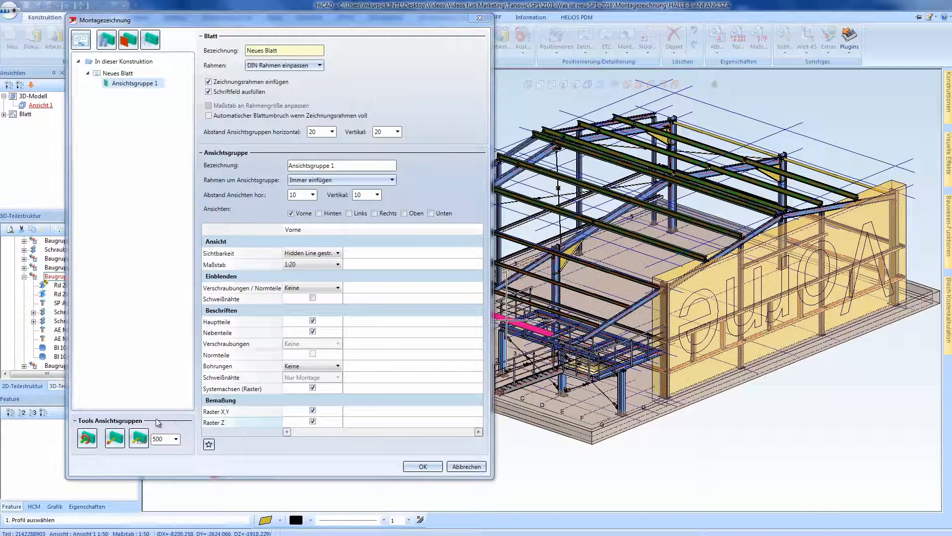
pyautogui.click(87, 437)
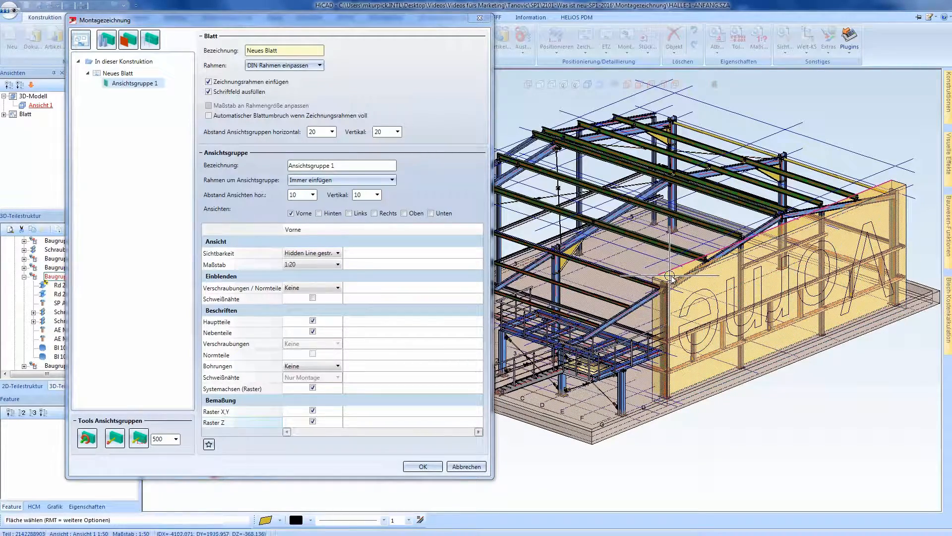
# - Extend the end face of Ansichtsgruppe 1 nearest the staircase platform to the foundation slab's corner
pyautogui.scroll(3, 670, 275)
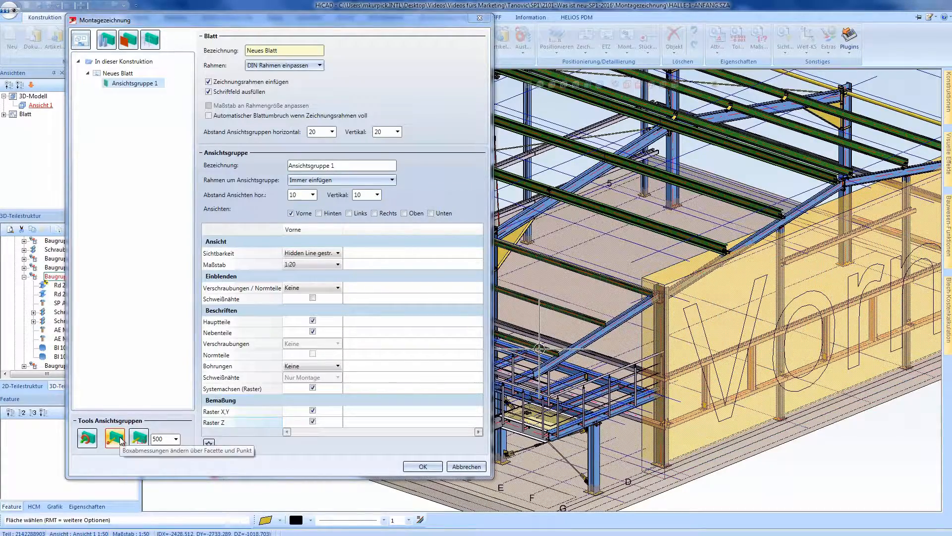
pyautogui.click(650, 339)
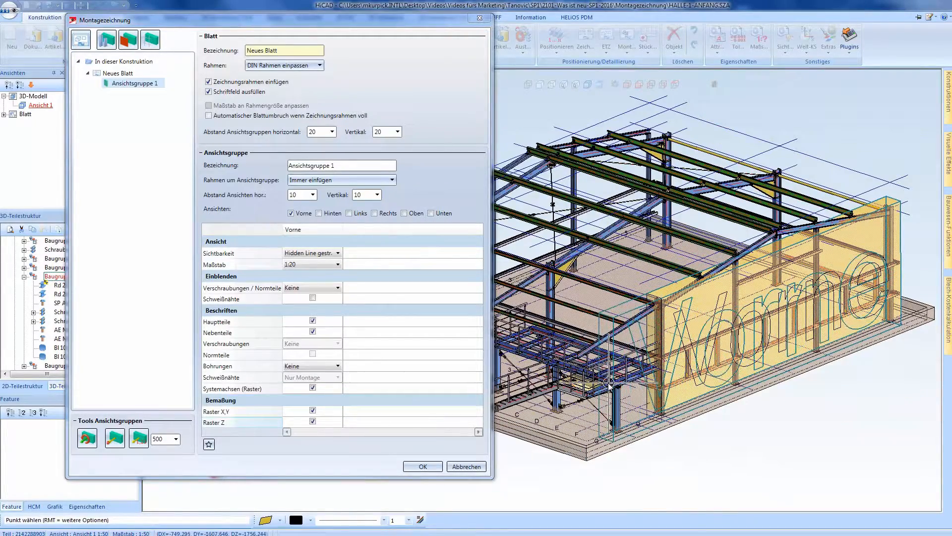
pyautogui.click(587, 447)
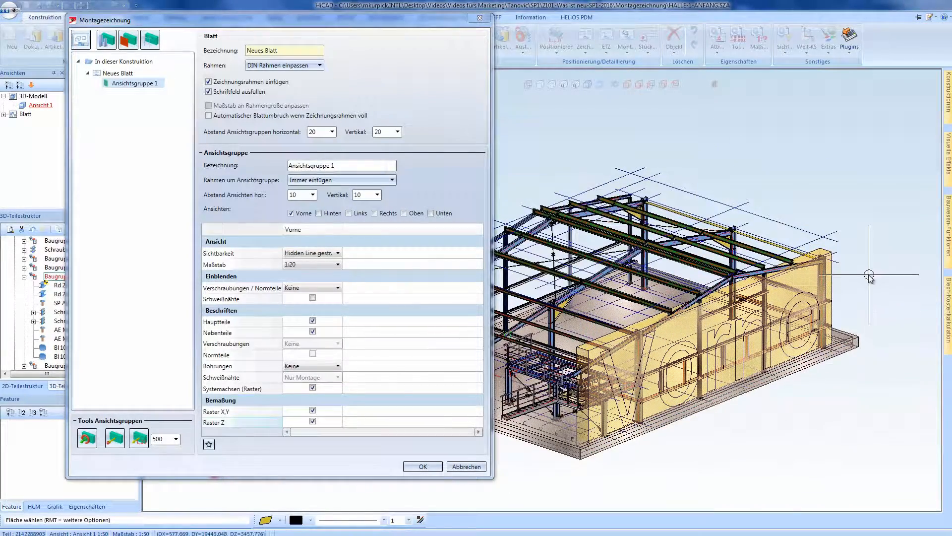
# - Extend the opposite end face and the outer front face of Ansichtsgruppe 1 to the foundation slab's far corner
pyautogui.scroll(3, 867, 273)
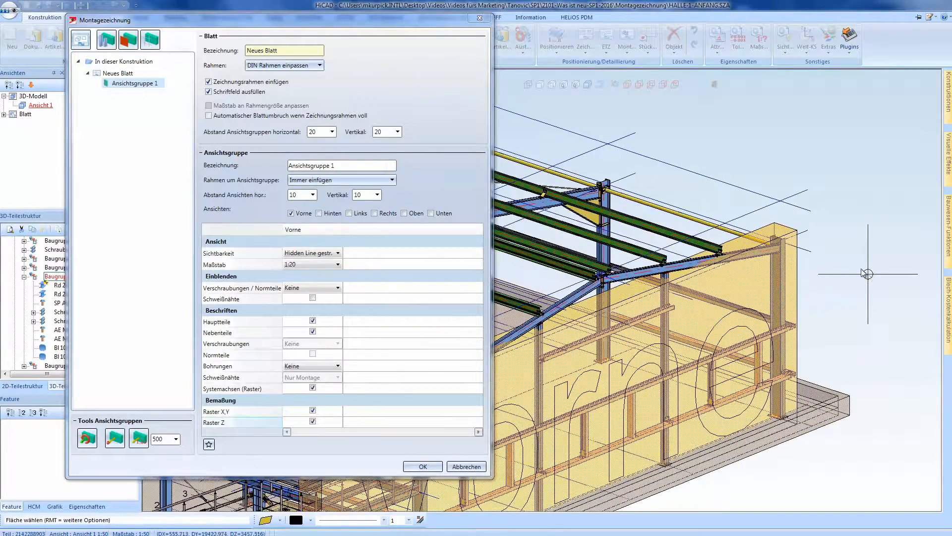
pyautogui.click(796, 272)
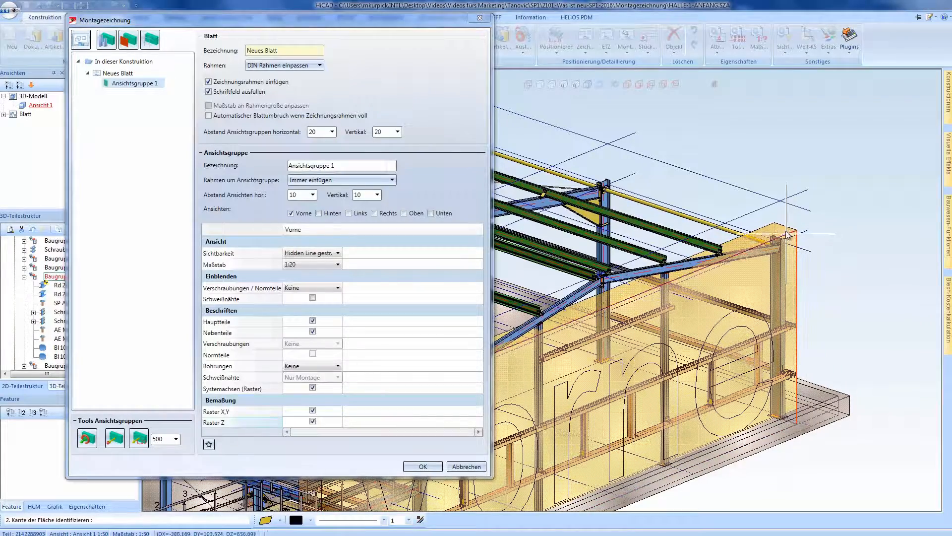
pyautogui.click(788, 234)
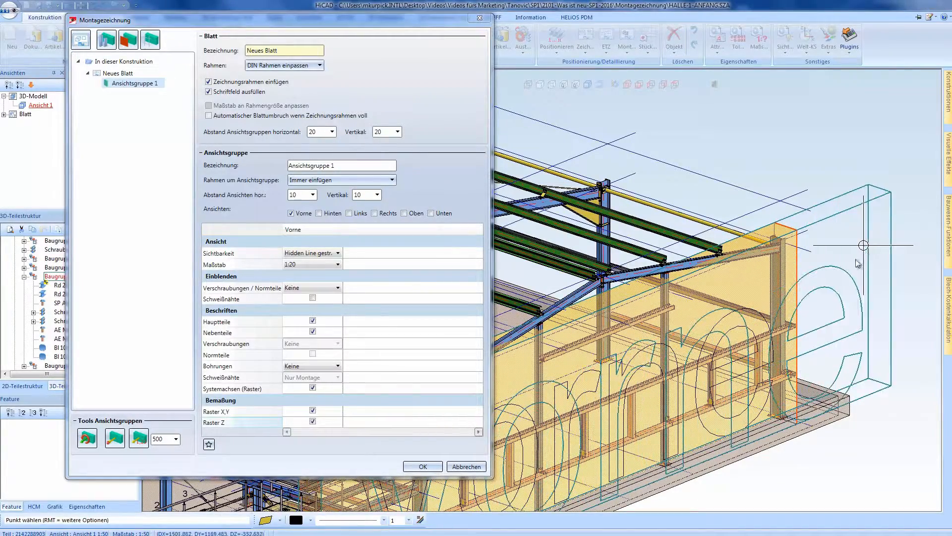
pyautogui.click(850, 397)
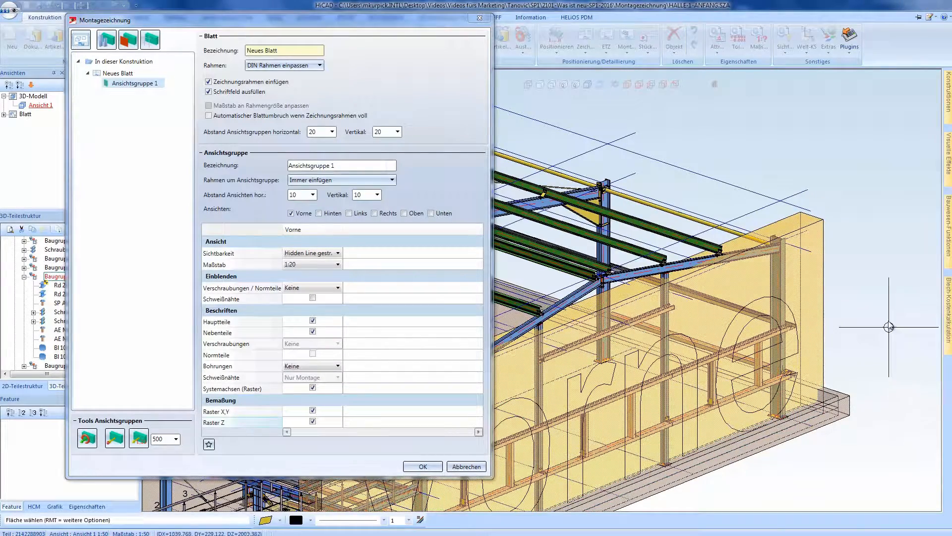
pyautogui.click(808, 278)
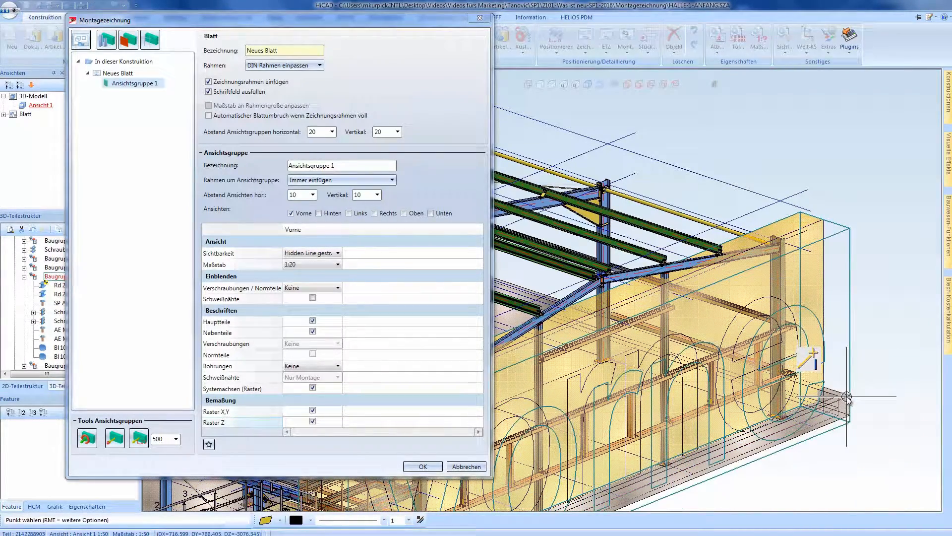
pyautogui.click(854, 344)
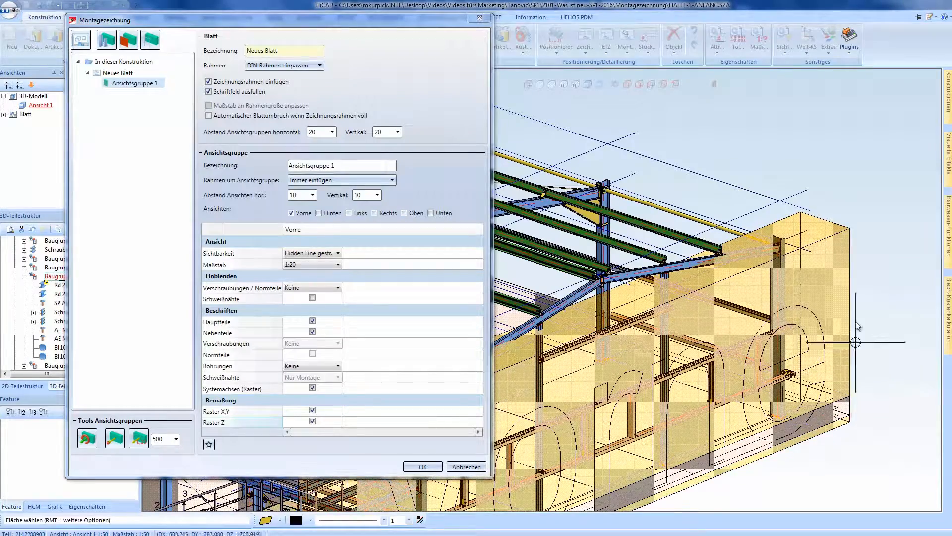
# - Raise the sloping top face of Ansichtsgruppe 1 to the upper corner of the rafters' ridge joint
pyautogui.click(810, 239)
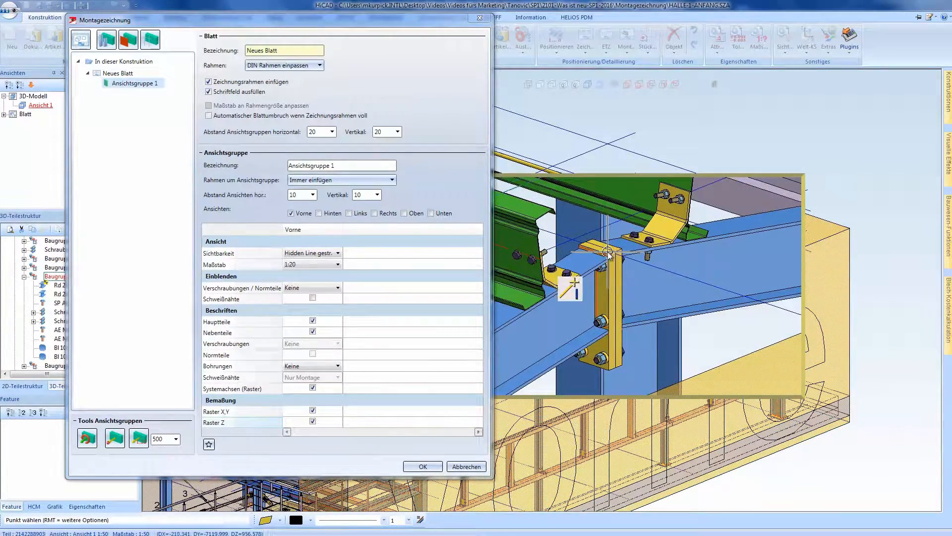
pyautogui.click(611, 258)
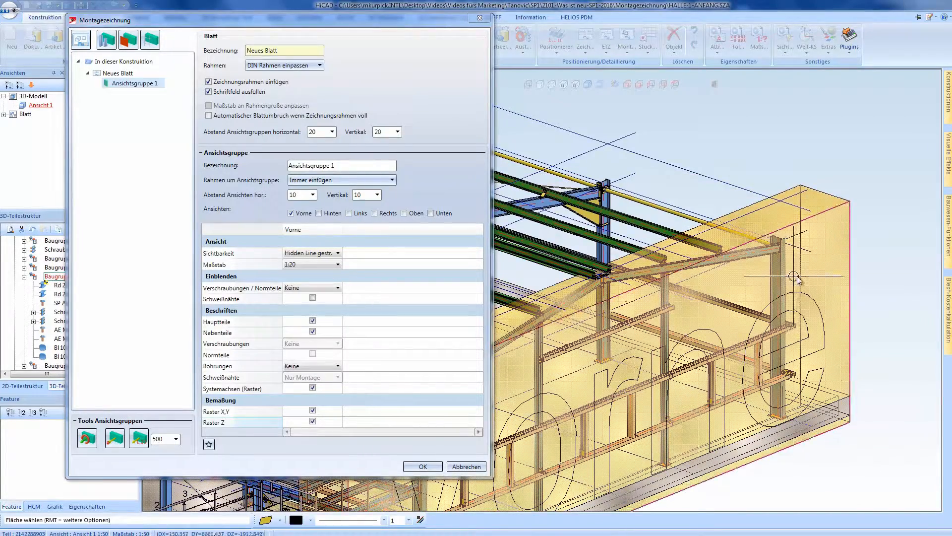
pyautogui.scroll(-3, 808, 279)
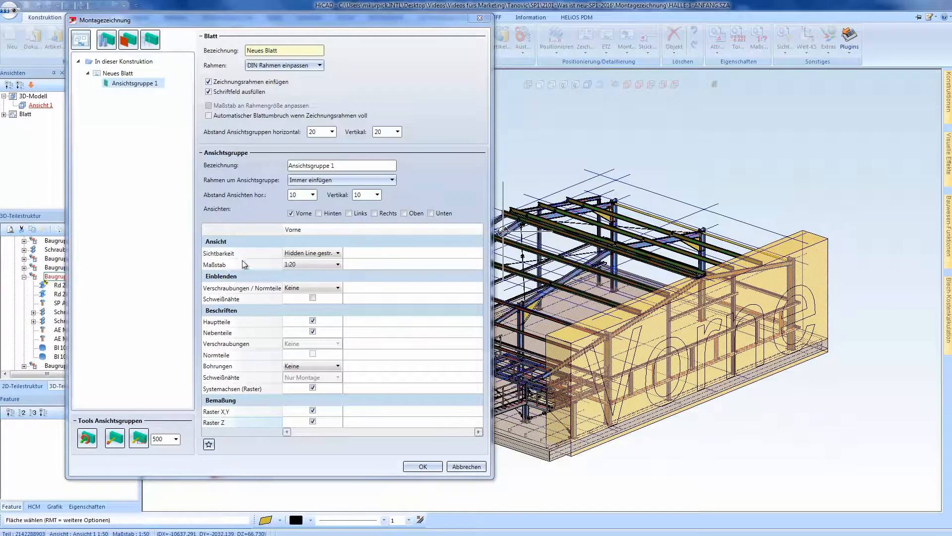
# - Add a second sheet and create a view group from the plane of the overhanging roof beam's face
pyautogui.click(80, 39)
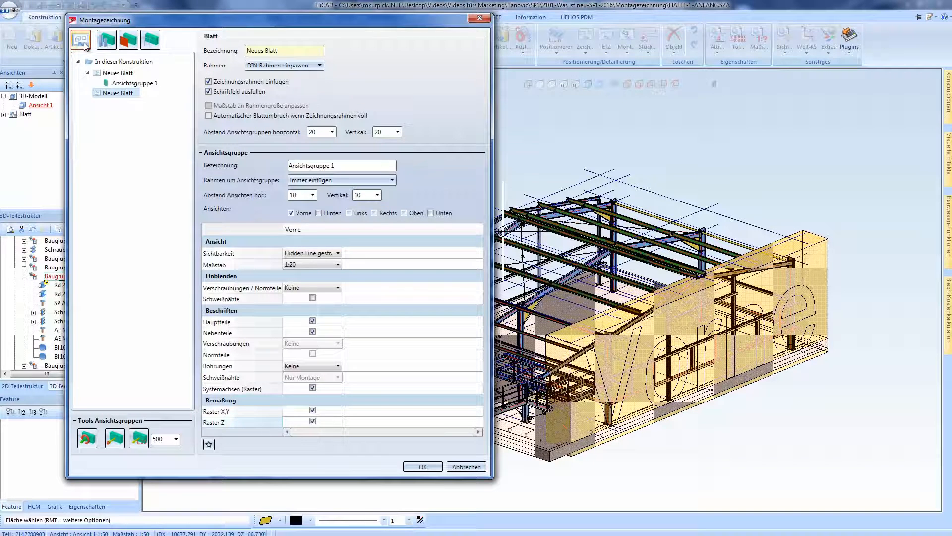
pyautogui.click(127, 41)
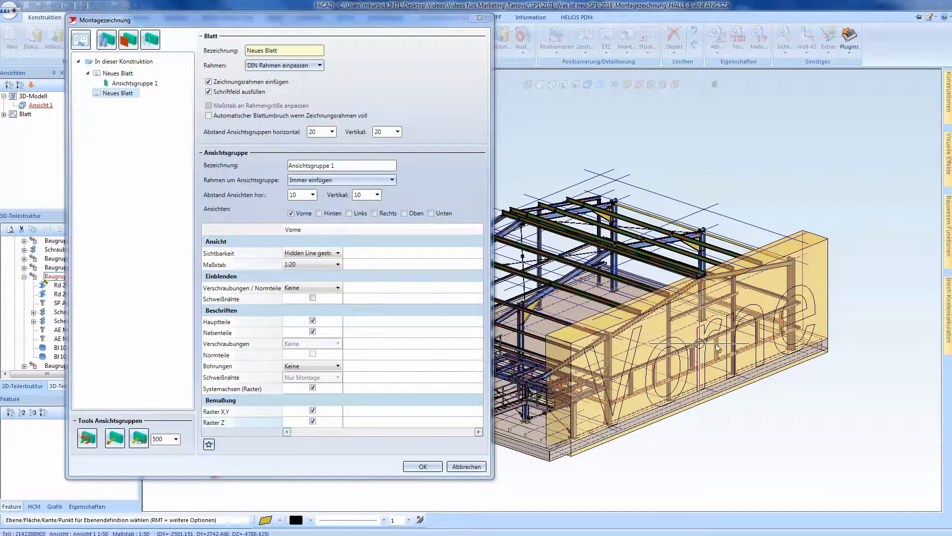
pyautogui.scroll(8, 510, 313)
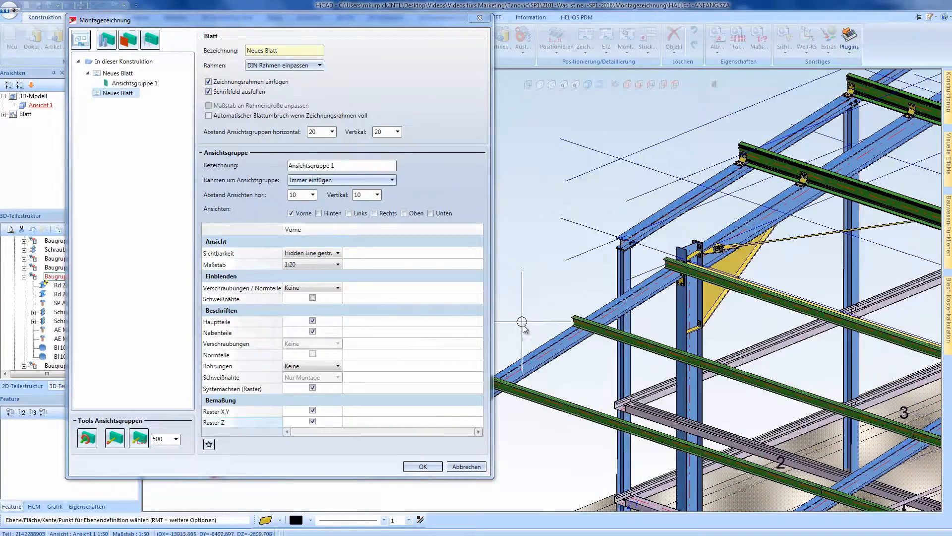
pyautogui.scroll(3, 540, 350)
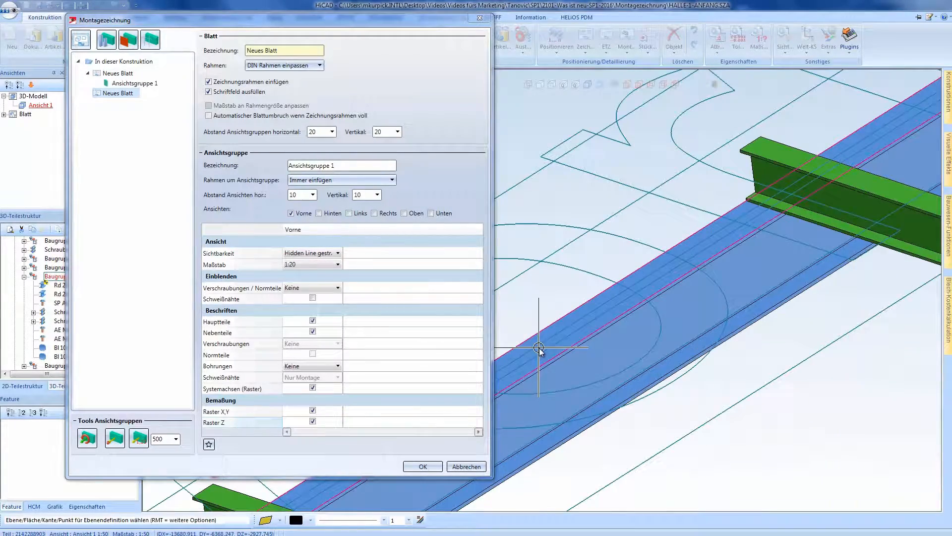
pyautogui.click(542, 349)
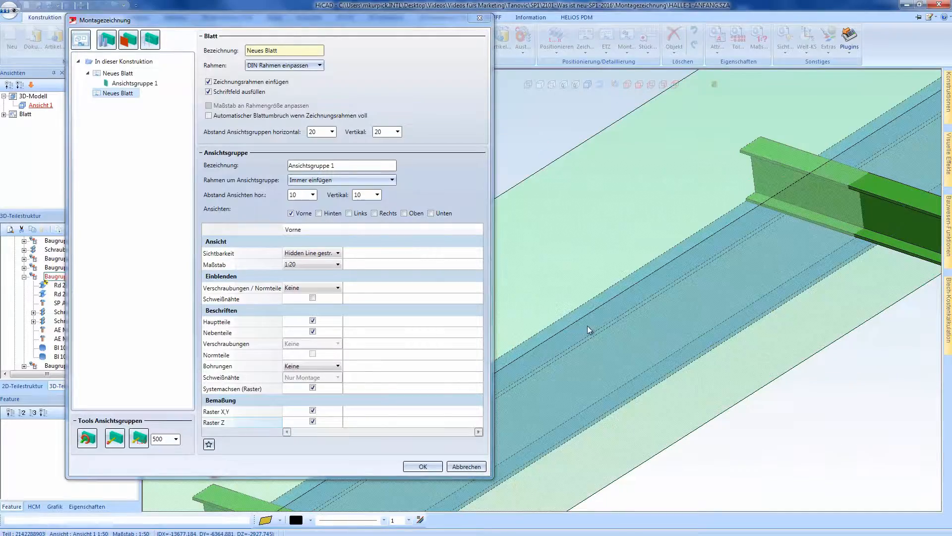
pyautogui.scroll(-5, 711, 337)
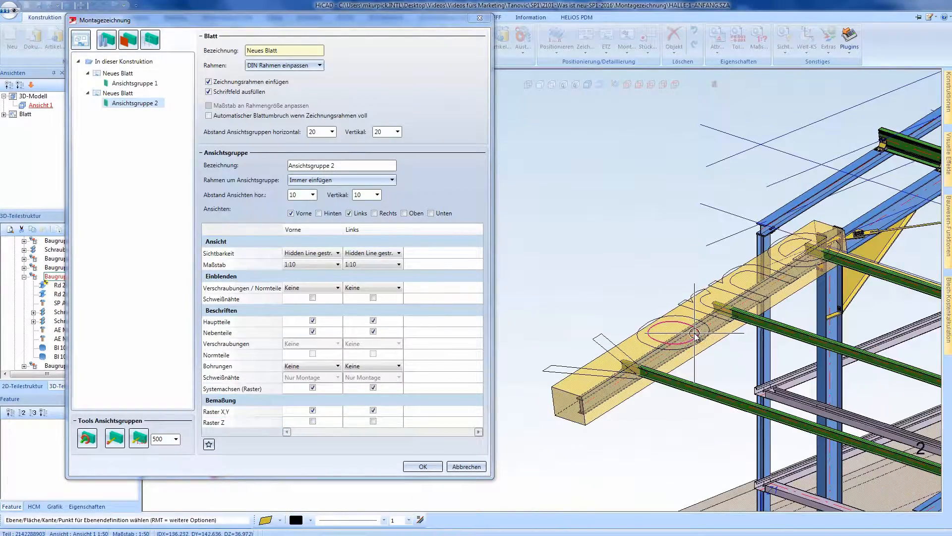
pyautogui.scroll(-2, 595, 402)
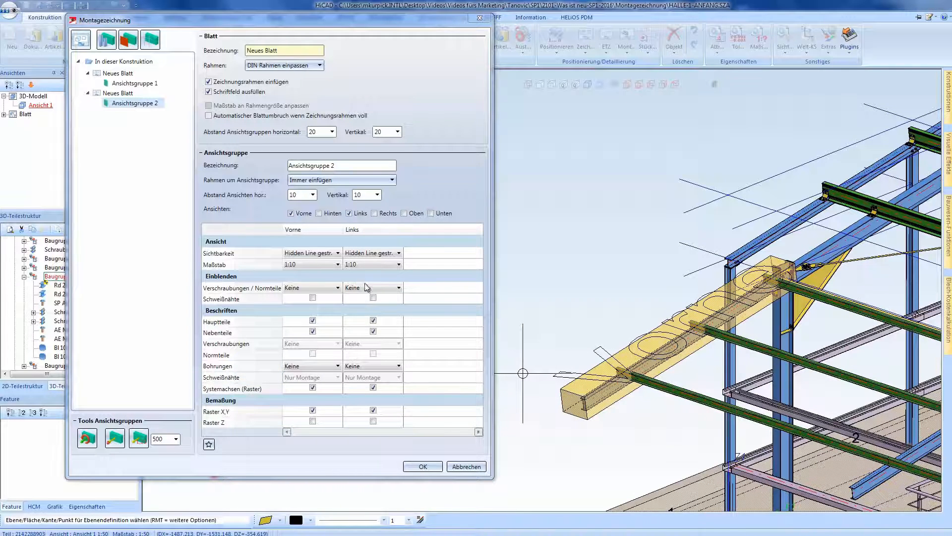
# - Keep only the Vorne view in Ansichtsgruppe 2 and set its scale to 1:20
pyautogui.click(349, 213)
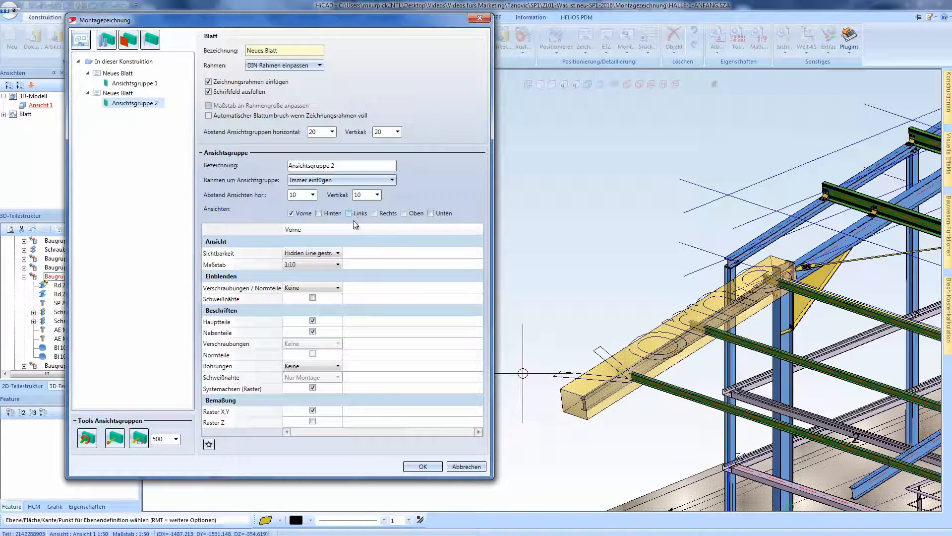
pyautogui.click(327, 264)
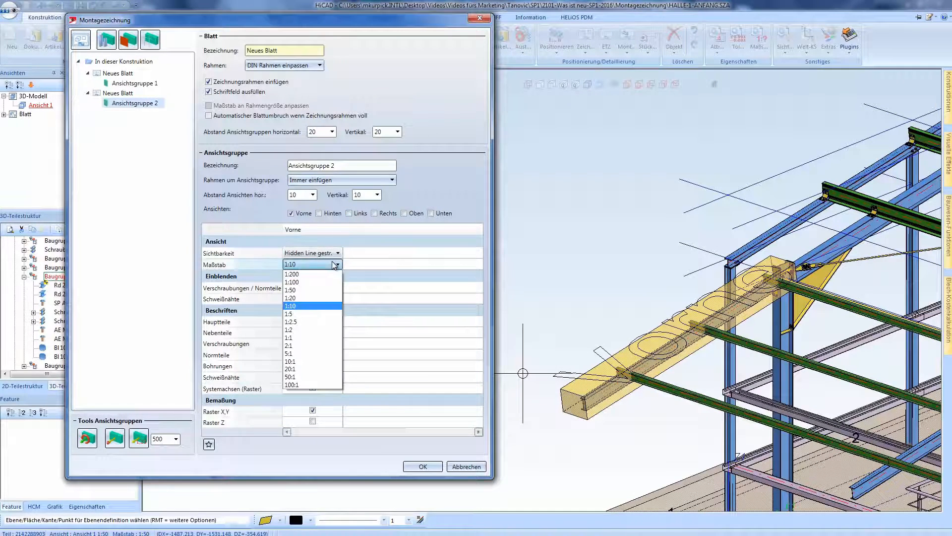
pyautogui.click(311, 298)
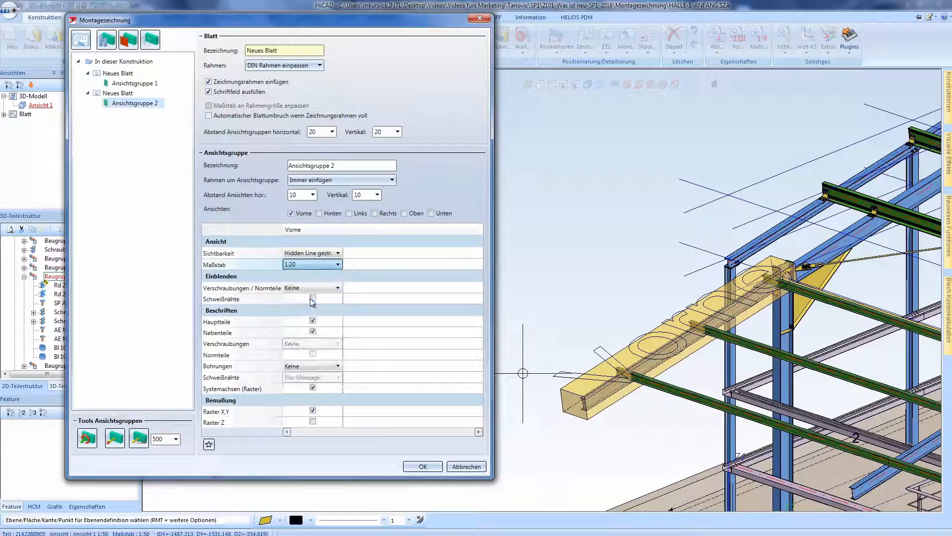
# - Extend the upper end face of Ansichtsgruppe 2 along the roof slope to the rafters' ridge joint
pyautogui.click(116, 438)
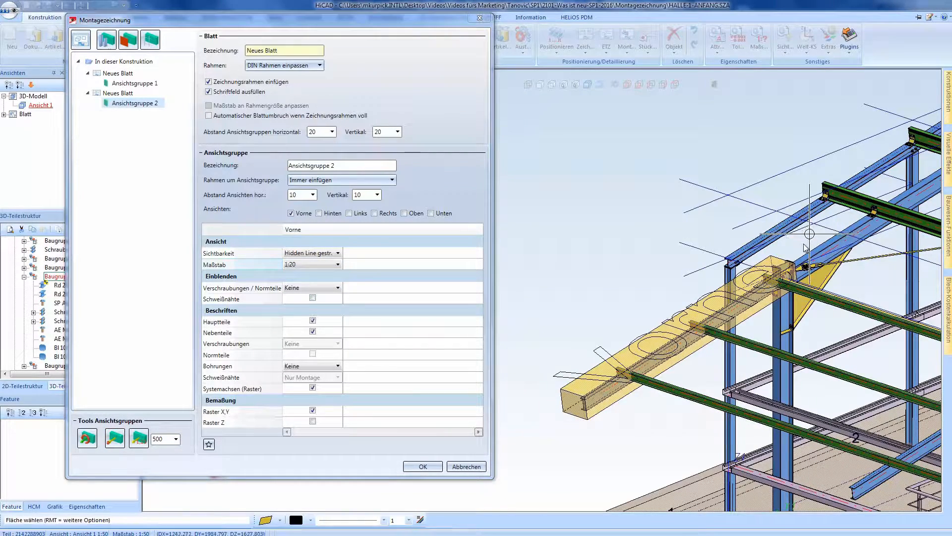
pyautogui.scroll(3, 804, 247)
pyautogui.click(772, 317)
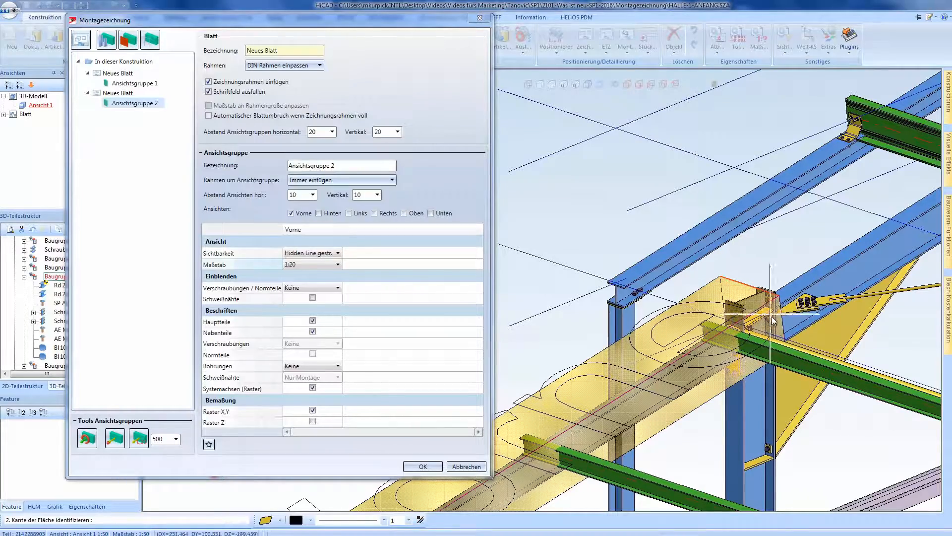
pyautogui.click(773, 320)
pyautogui.scroll(-4, 656, 336)
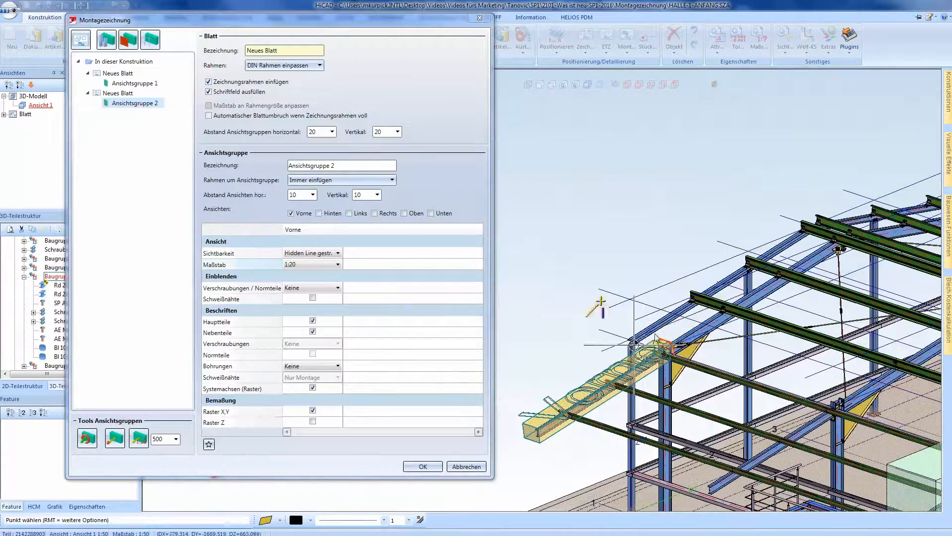
pyautogui.scroll(4, 807, 251)
pyautogui.click(807, 251)
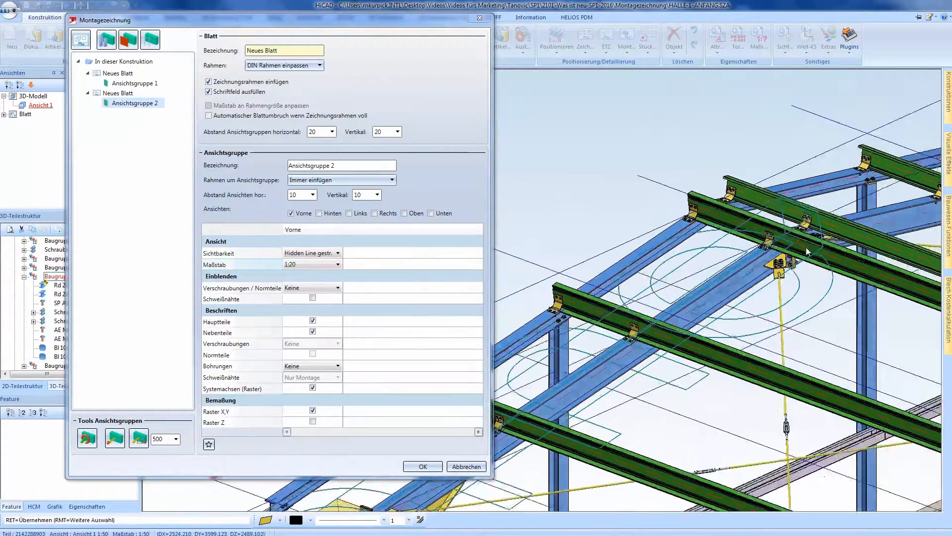
pyautogui.press('Return')
pyautogui.scroll(4, 800, 208)
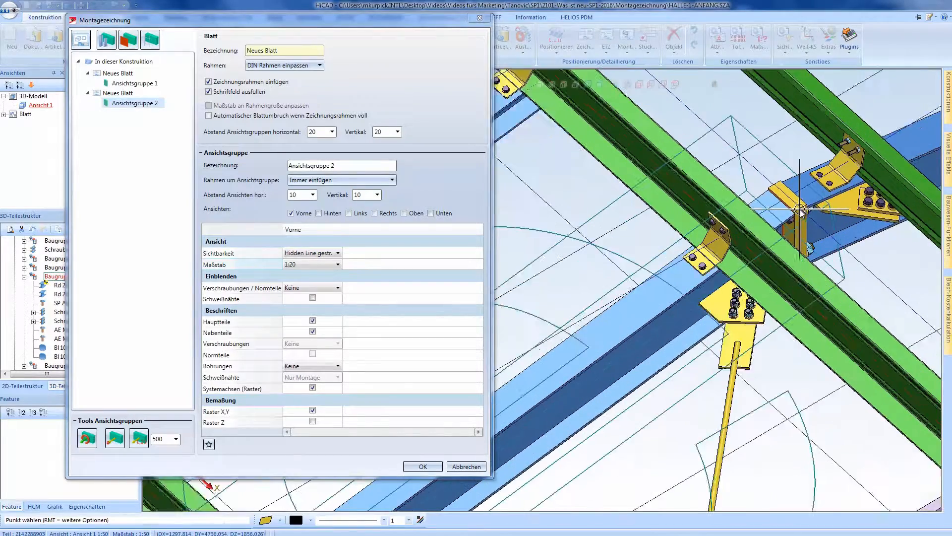
pyautogui.click(800, 211)
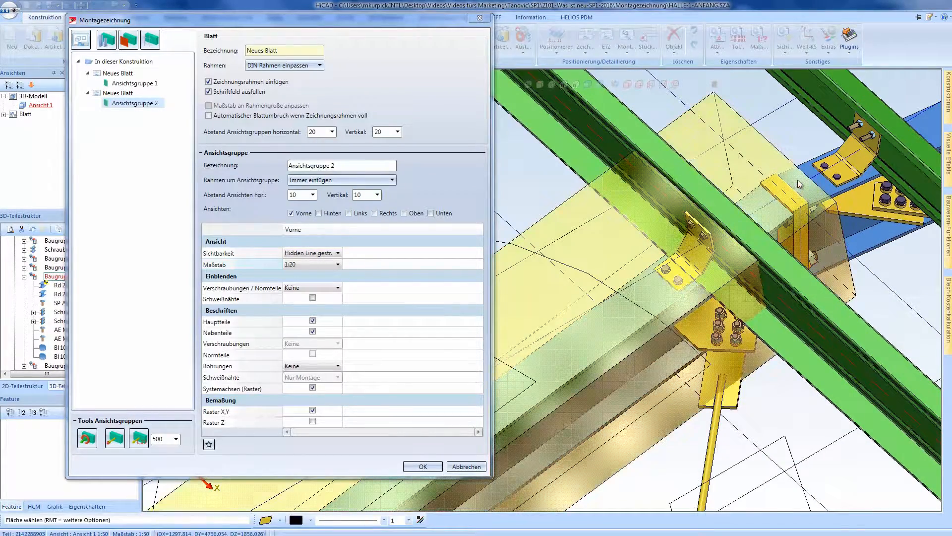
# - Extend the outer side face of Ansichtsgruppe 2 to the edge beam of the roof
pyautogui.scroll(-4, 799, 184)
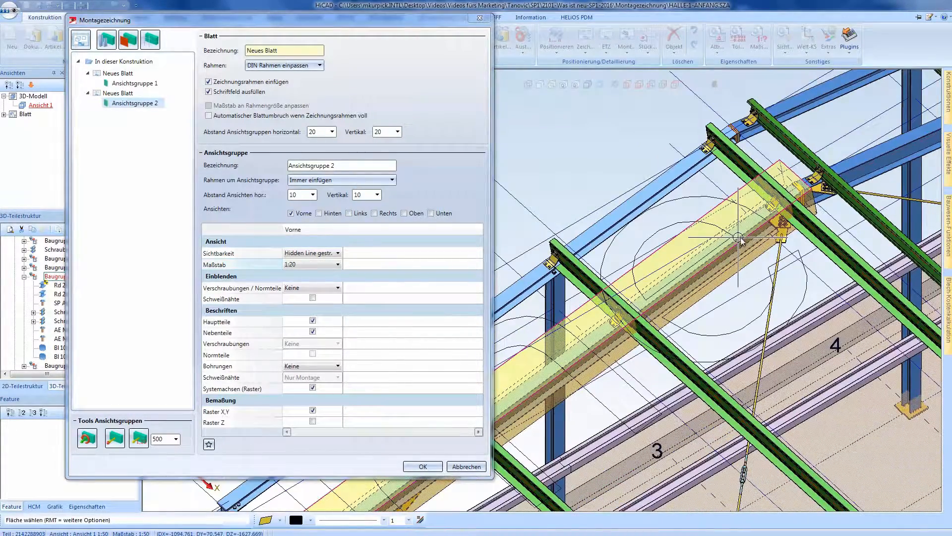
pyautogui.click(741, 240)
pyautogui.moveTo(741, 240); pyautogui.dragTo(806, 230, button='middle')
pyautogui.press('Return')
pyautogui.scroll(3, 703, 253)
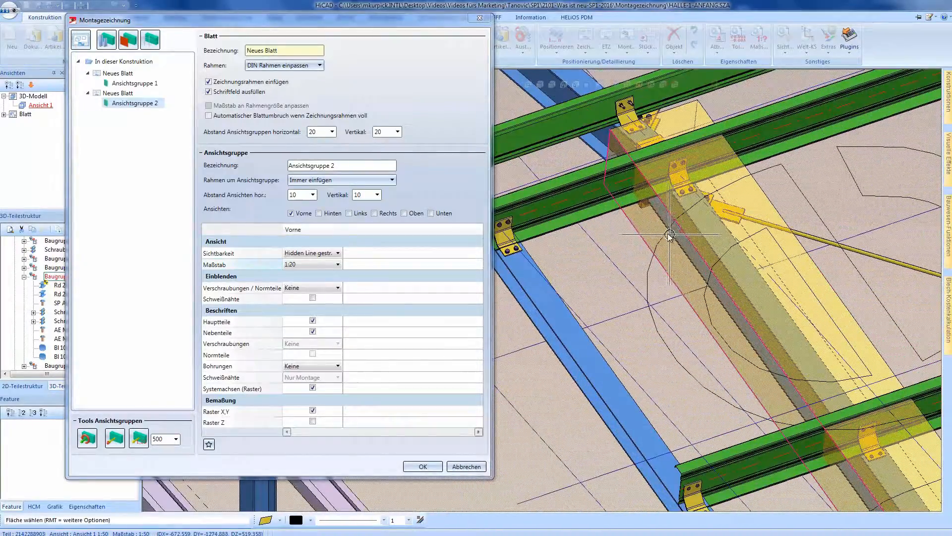
pyautogui.scroll(-5, 703, 253)
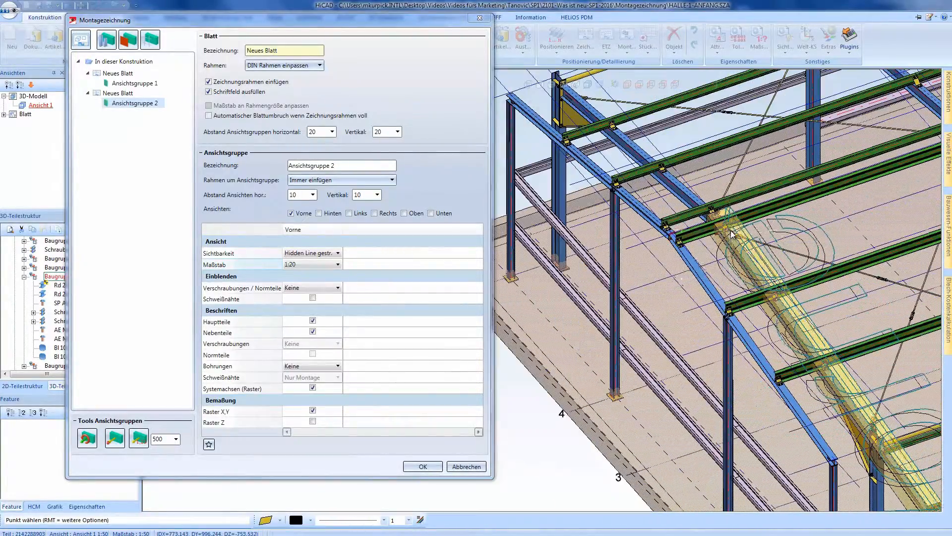
pyautogui.click(683, 315)
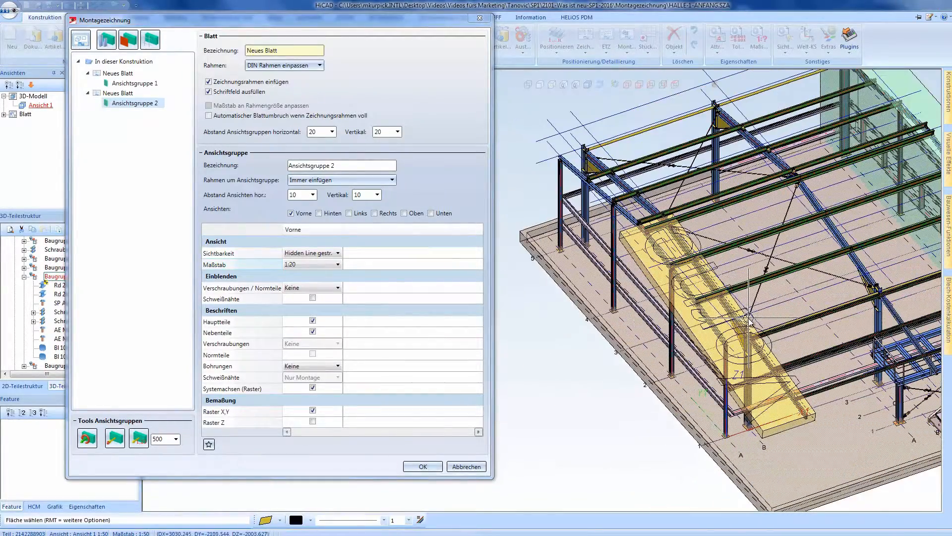
# - Extend the inner side face of Ansichtsgruppe 2 to the lower end of the neighbouring overhanging roof beam
pyautogui.moveTo(731, 327); pyautogui.dragTo(644, 312, button='middle')
pyautogui.scroll(1, 665, 406)
pyautogui.scroll(1, 665, 407)
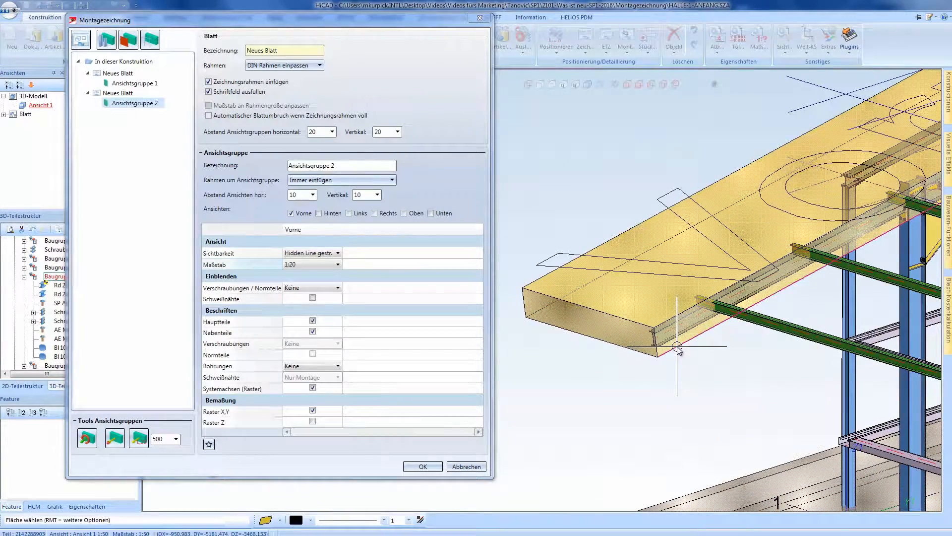
pyautogui.click(657, 351)
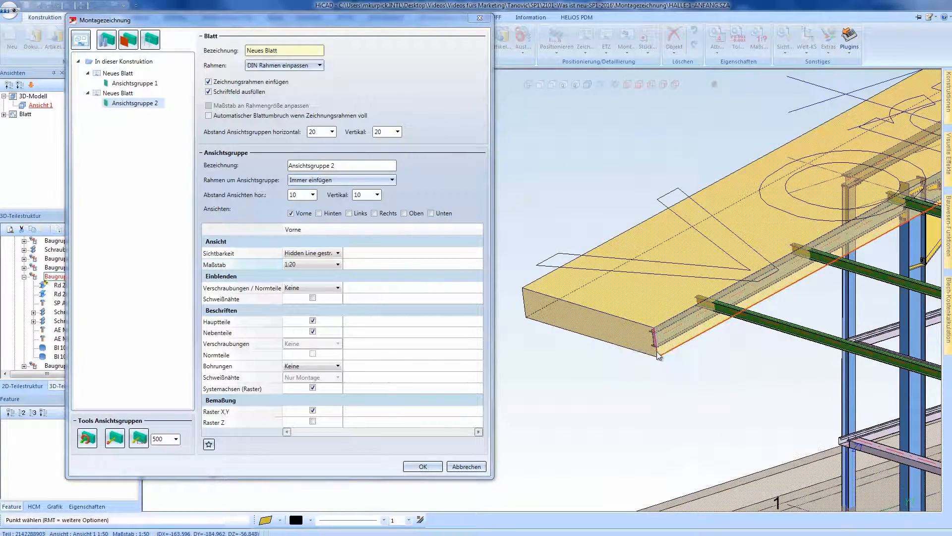
pyautogui.scroll(3, 811, 386)
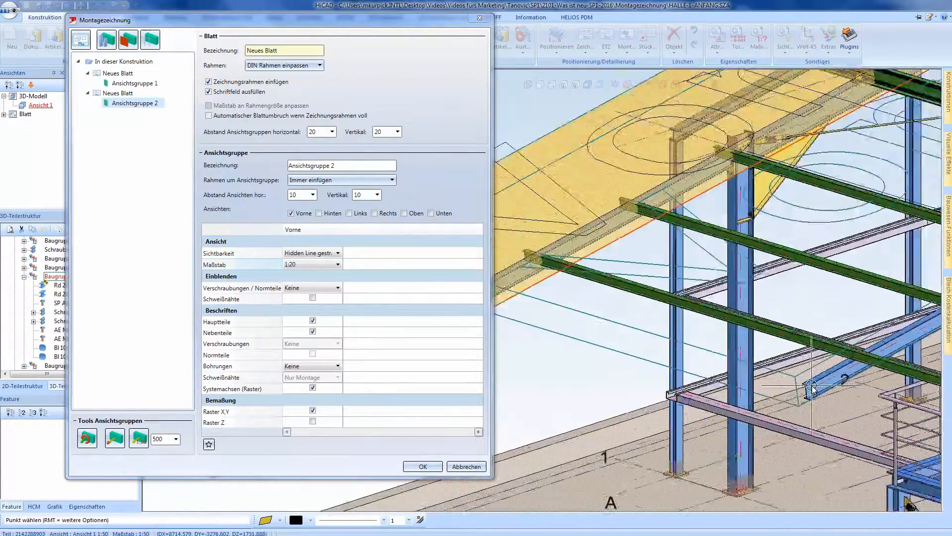
pyautogui.click(806, 388)
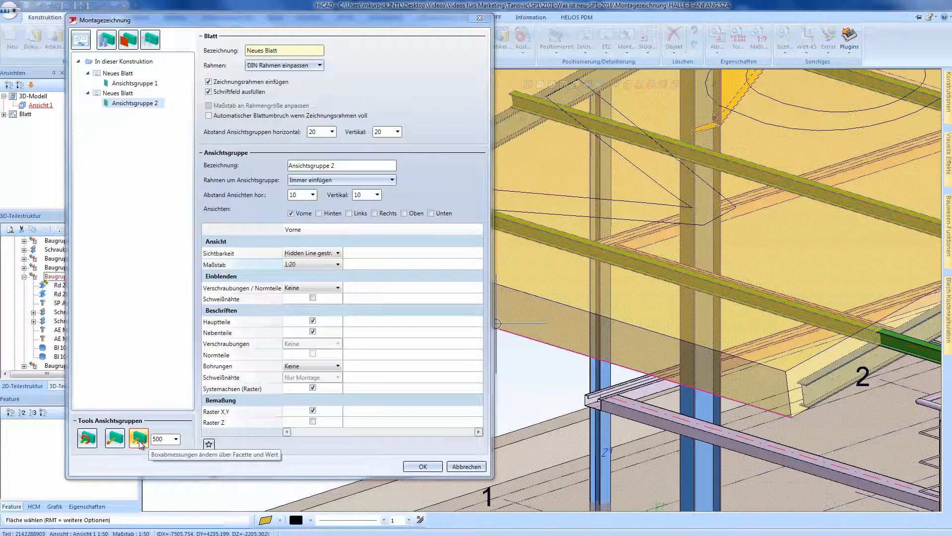
# - Enlarge Ansichtsgruppe 2 by 500 at its inner side face, beyond the neighbouring overhanging roof beam
pyautogui.click(140, 441)
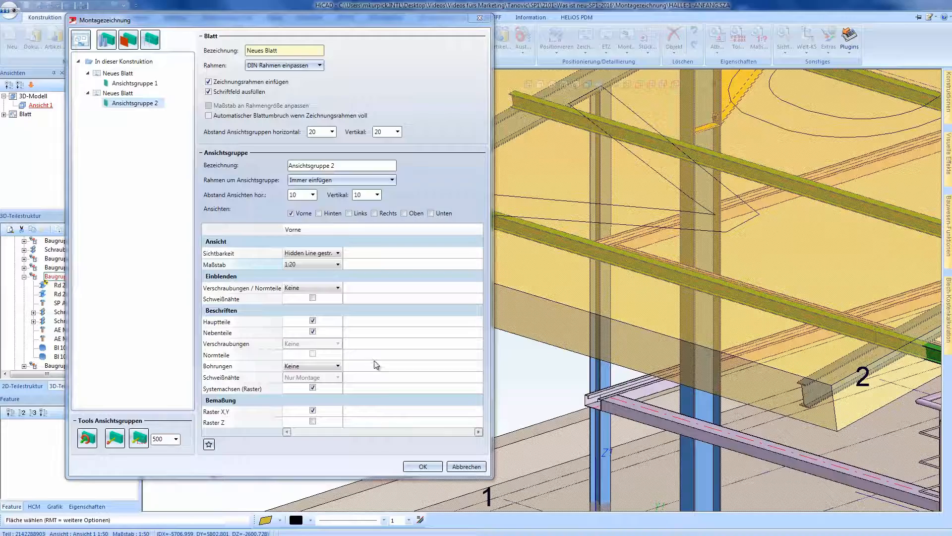
pyautogui.scroll(-5, 590, 355)
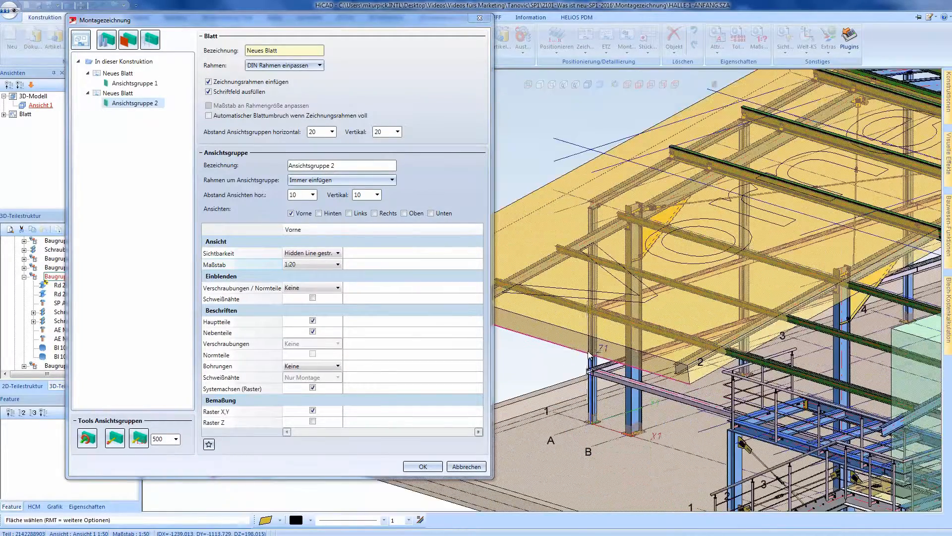
pyautogui.scroll(-3, 591, 355)
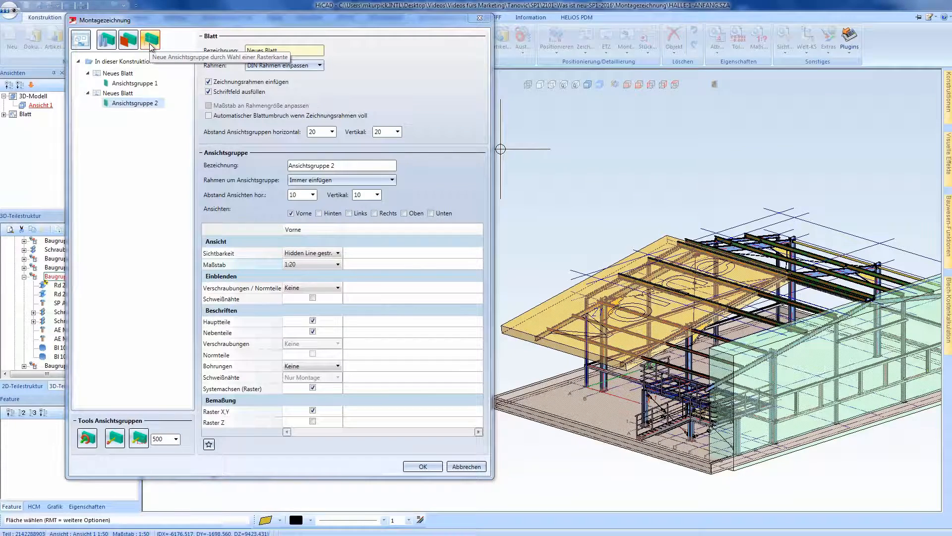
# - Create a third view group on the second sheet from the sloping grid edge above the hall's inner frame
pyautogui.click(150, 40)
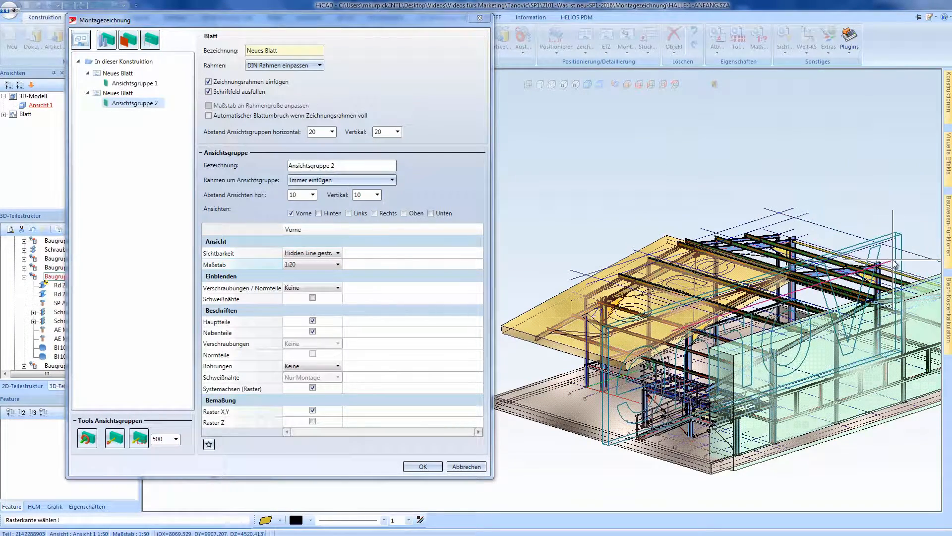
pyautogui.scroll(5, 896, 266)
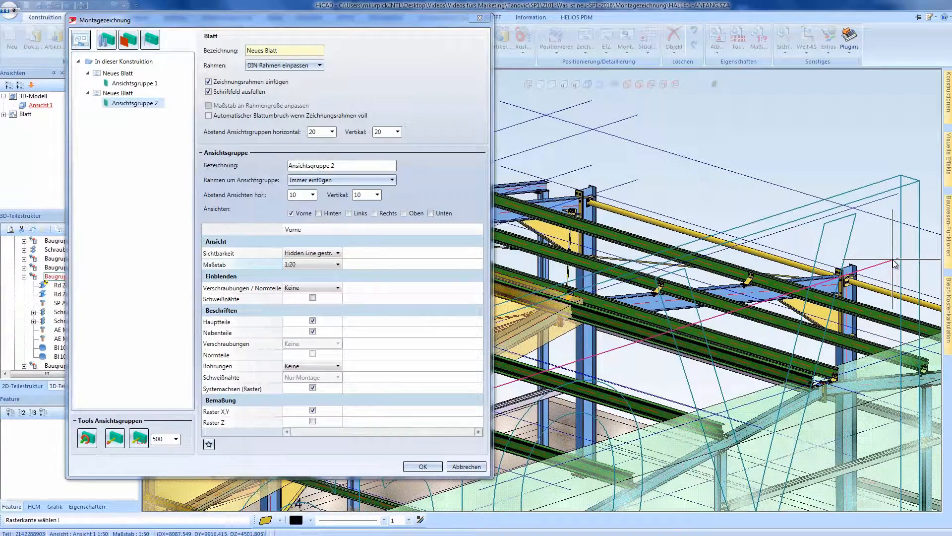
pyautogui.click(850, 200)
pyautogui.scroll(-2, 850, 201)
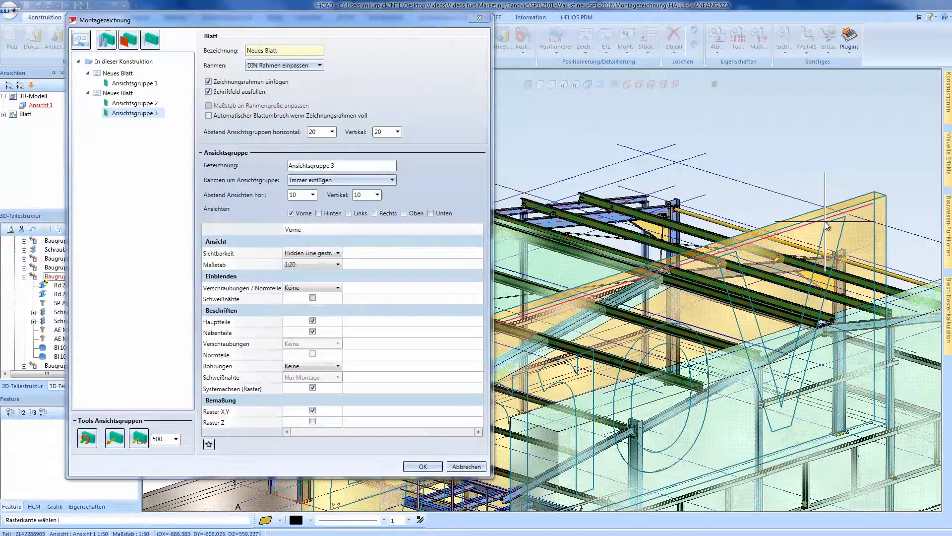
pyautogui.moveTo(851, 203); pyautogui.dragTo(811, 225, button='middle')
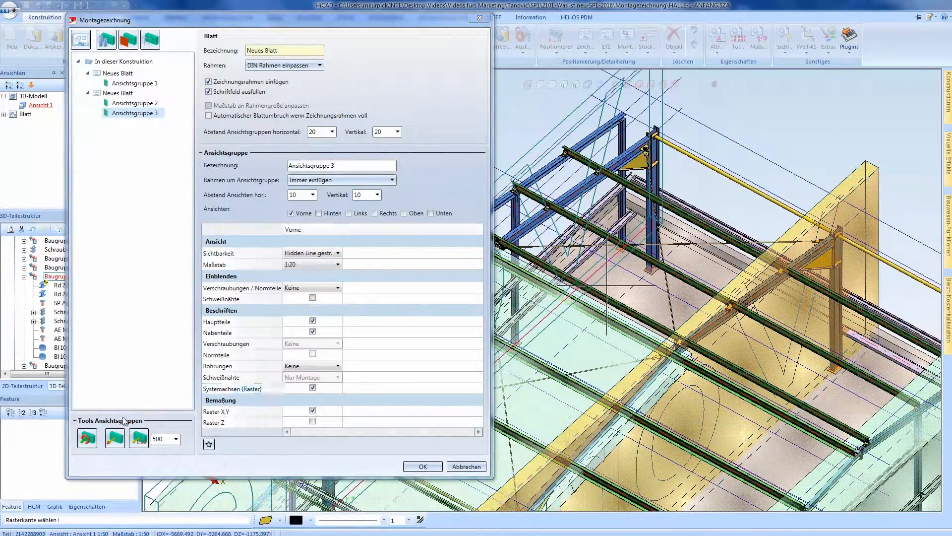
pyautogui.click(139, 438)
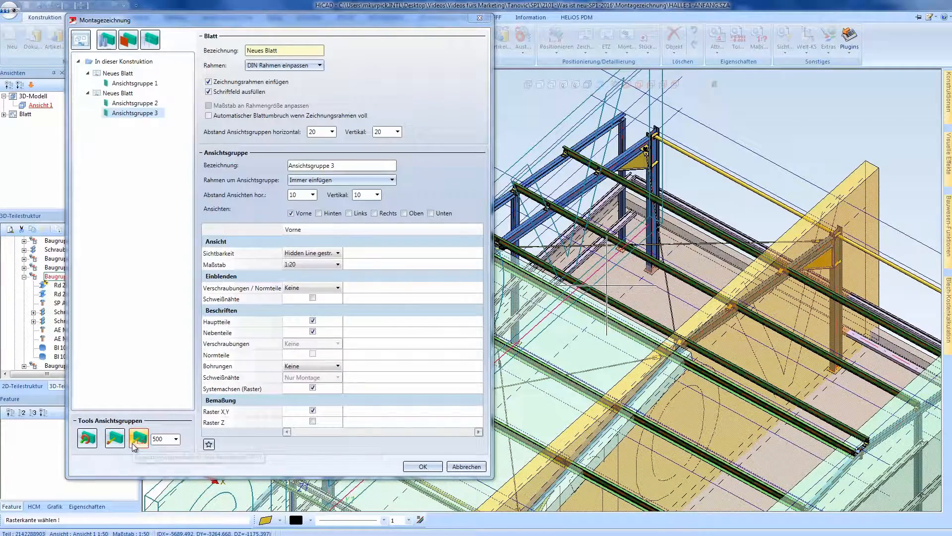
pyautogui.scroll(-5, 739, 258)
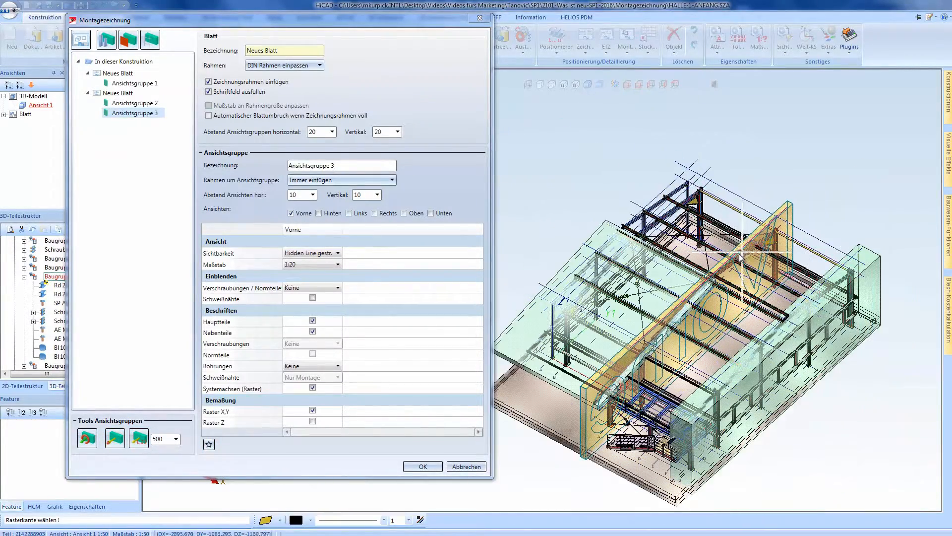
pyautogui.moveTo(739, 255)
pyautogui.mouseDown(button='middle')
pyautogui.moveTo(757, 242)
pyautogui.moveTo(737, 241)
pyautogui.mouseUp(button='middle')
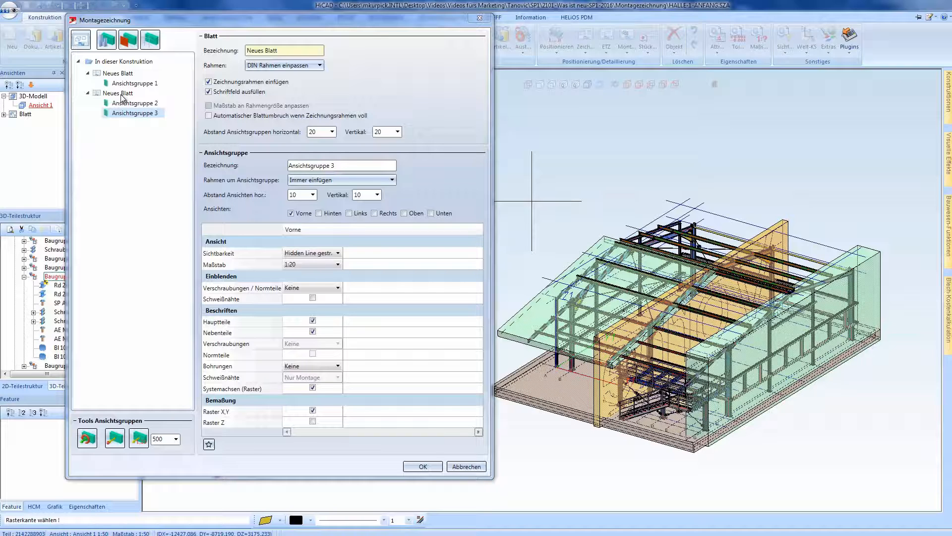
# - Add a third sheet and move Ansichtsgruppe 3 onto it
pyautogui.click(84, 44)
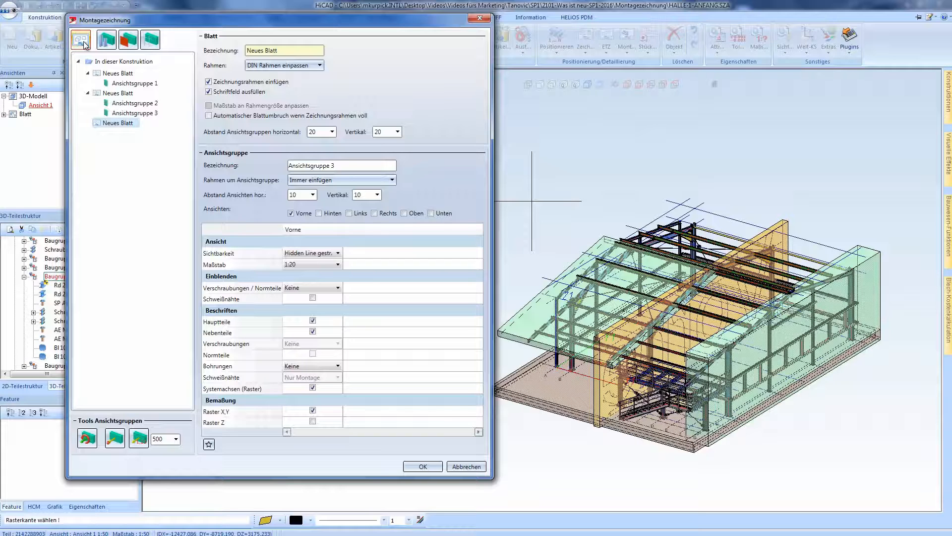
pyautogui.click(135, 113)
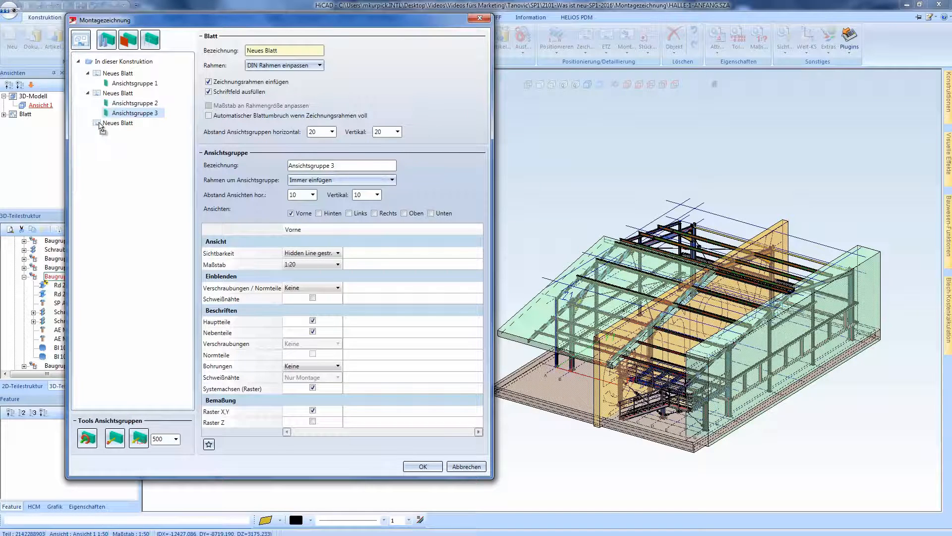
pyautogui.moveTo(101, 127); pyautogui.dragTo(100, 126)
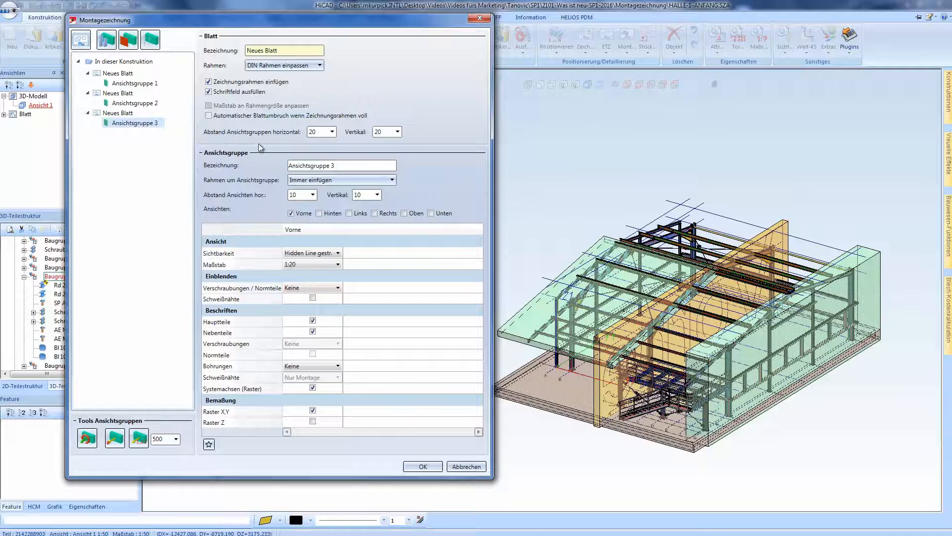
# - Rename Ansichtsgruppe 1 as Ansicht Vorne
pyautogui.click(136, 83)
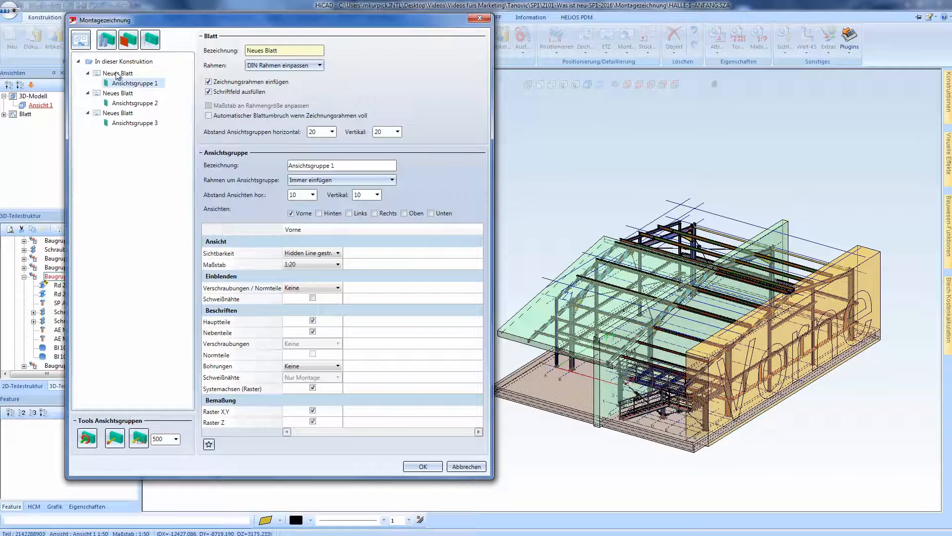
pyautogui.moveTo(339, 167); pyautogui.dragTo(278, 171)
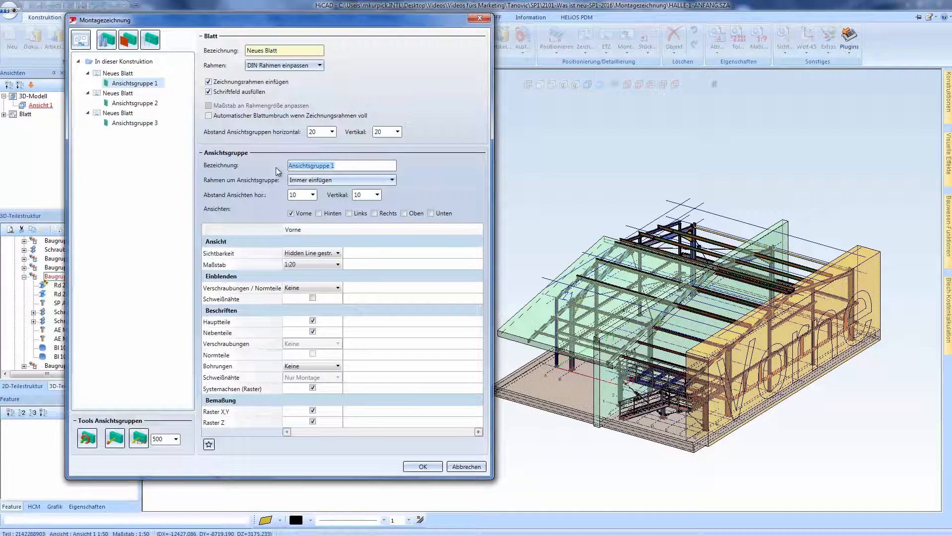
pyautogui.write('Ansicht')
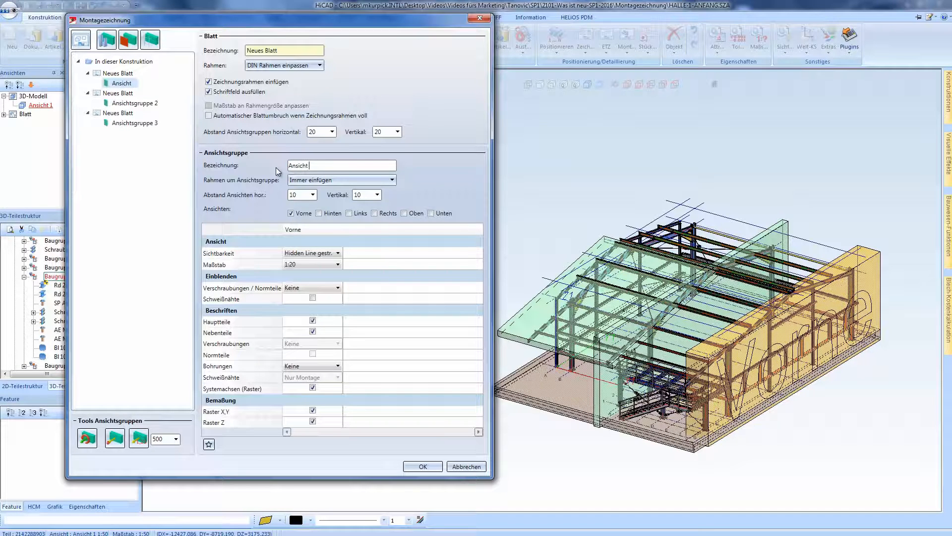
pyautogui.write(' Vorne')
# - Rename Ansichtsgruppe 2 as Ansicht Dach and generate the assembly drawing sheets
pyautogui.click(149, 104)
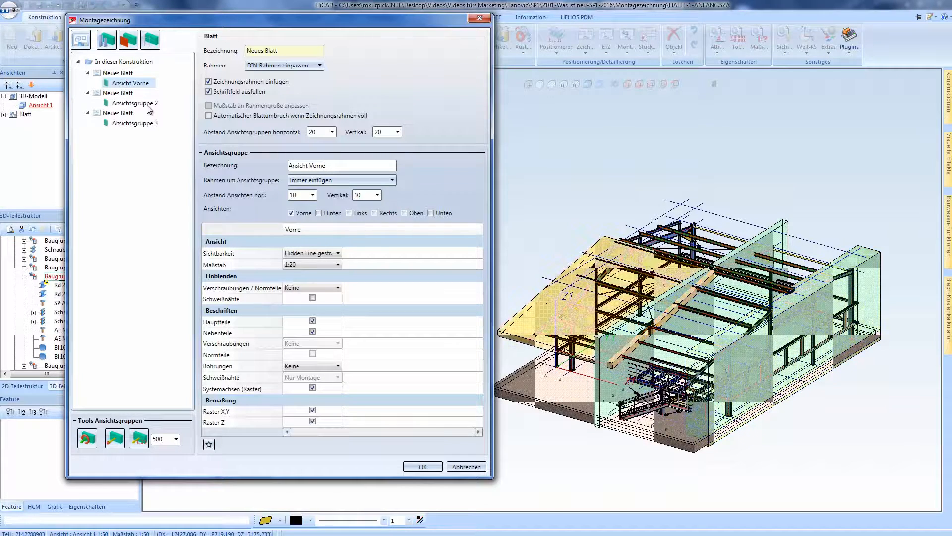
pyautogui.moveTo(348, 166); pyautogui.dragTo(257, 165)
pyautogui.write('A')
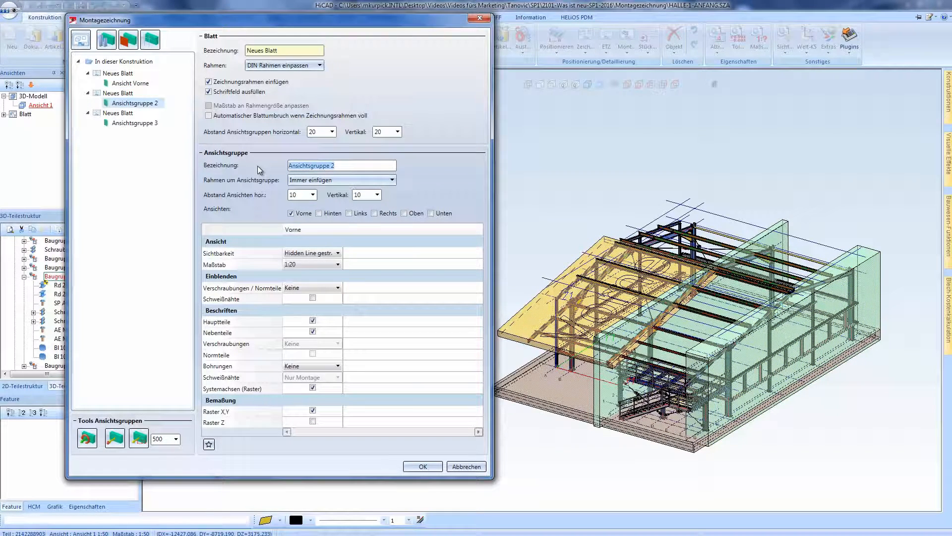
pyautogui.write('nsicht ')
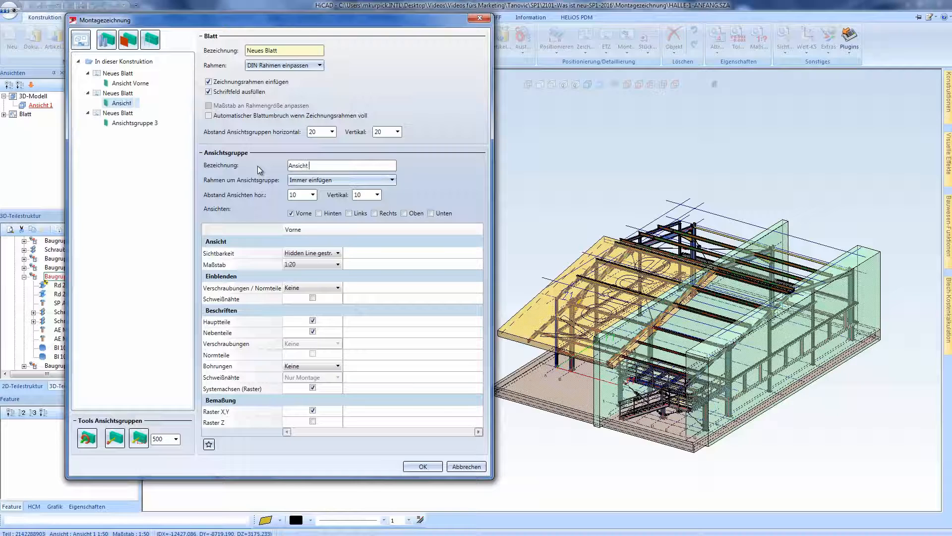
pyautogui.write('Dach')
pyautogui.click(411, 465)
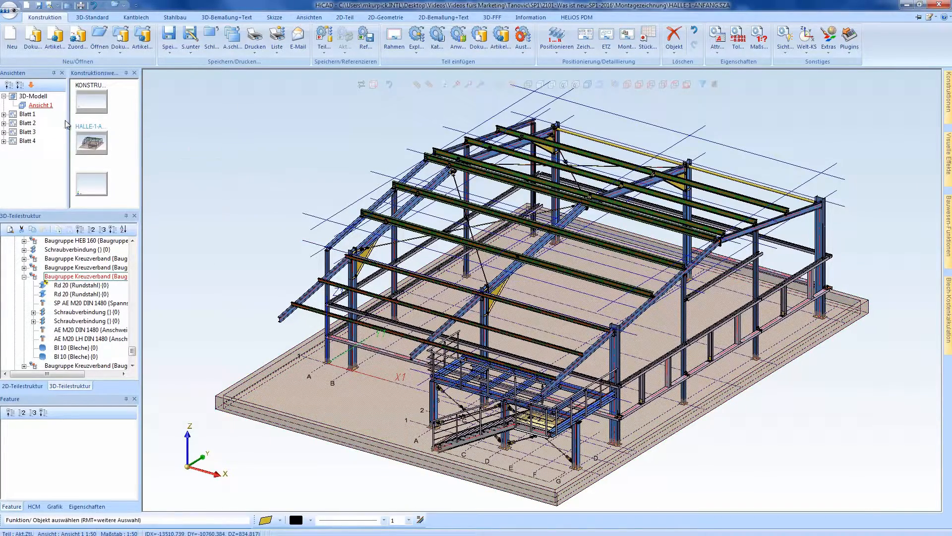
# - Inspect the front view on Blatt 2, including a temporary rotation and return to the sheet, and open the roof view on Blatt 3
pyautogui.doubleClick(27, 123)
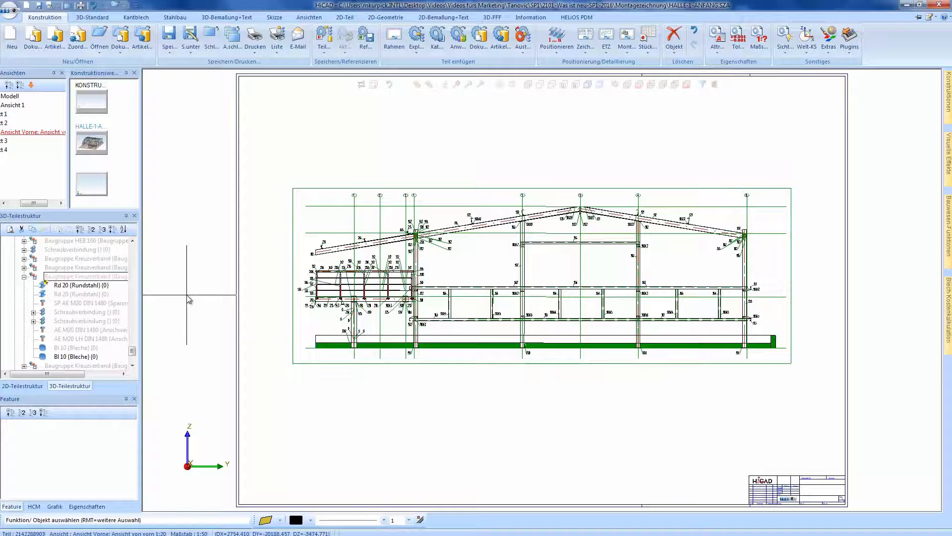
pyautogui.click(9, 86)
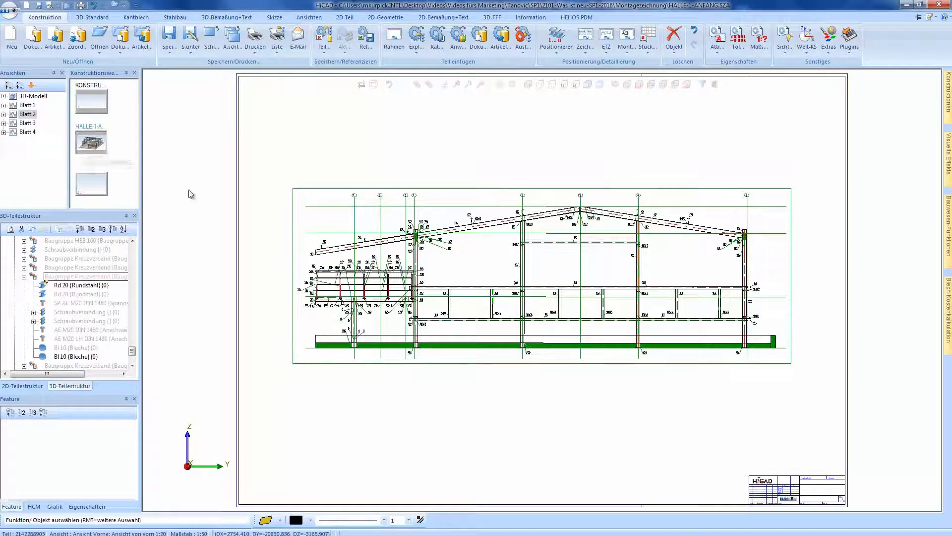
pyautogui.moveTo(420, 291)
pyautogui.mouseDown(button='middle')
pyautogui.moveTo(482, 329)
pyautogui.moveTo(510, 319)
pyautogui.moveTo(486, 303)
pyautogui.mouseUp(button='middle')
pyautogui.rightClick(485, 304)
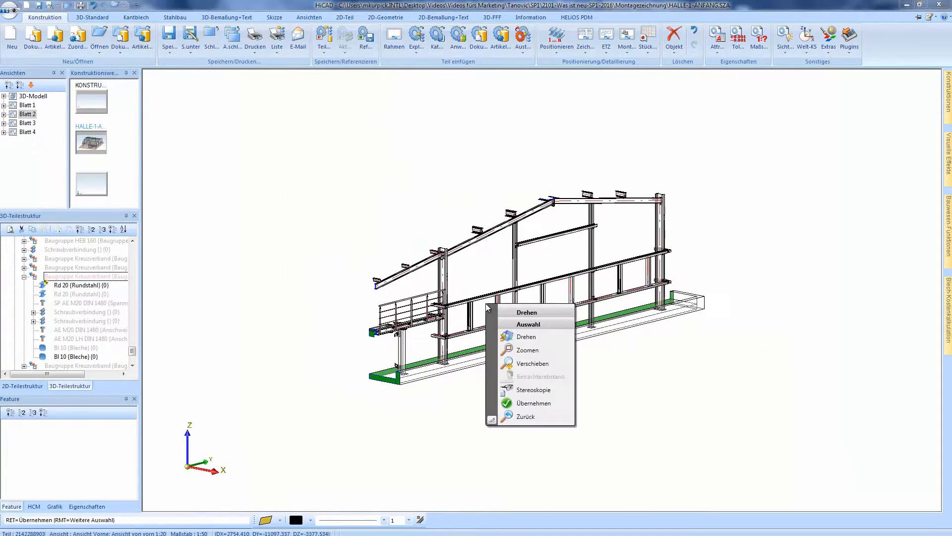
pyautogui.click(511, 417)
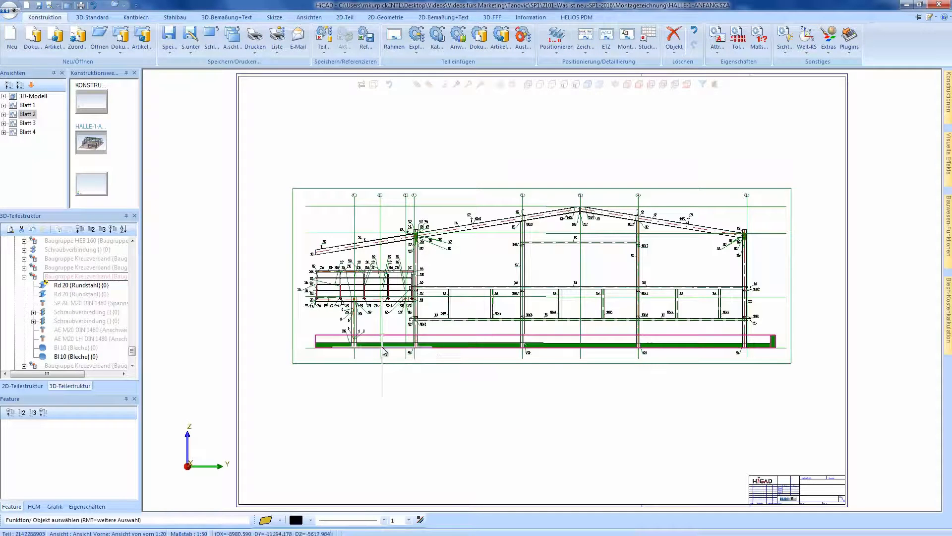
pyautogui.click(30, 123)
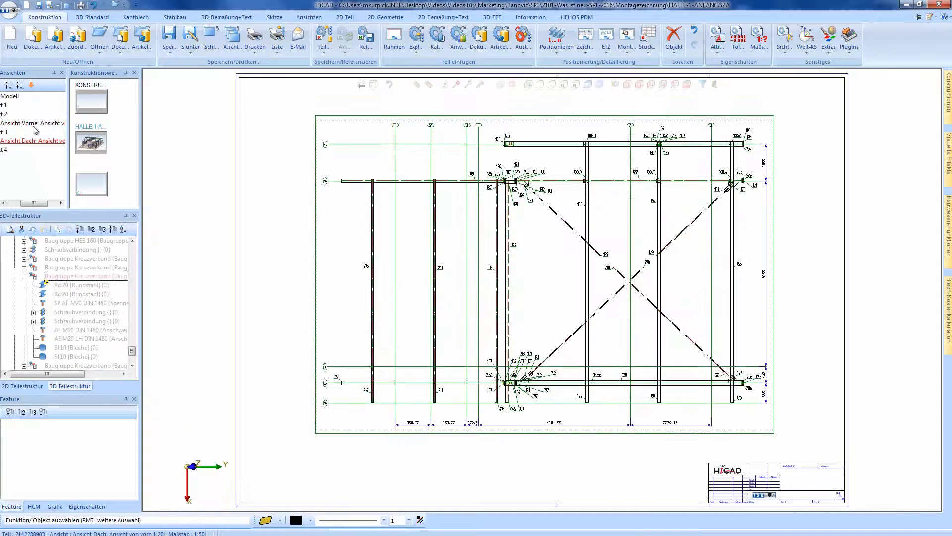
pyautogui.click(9, 85)
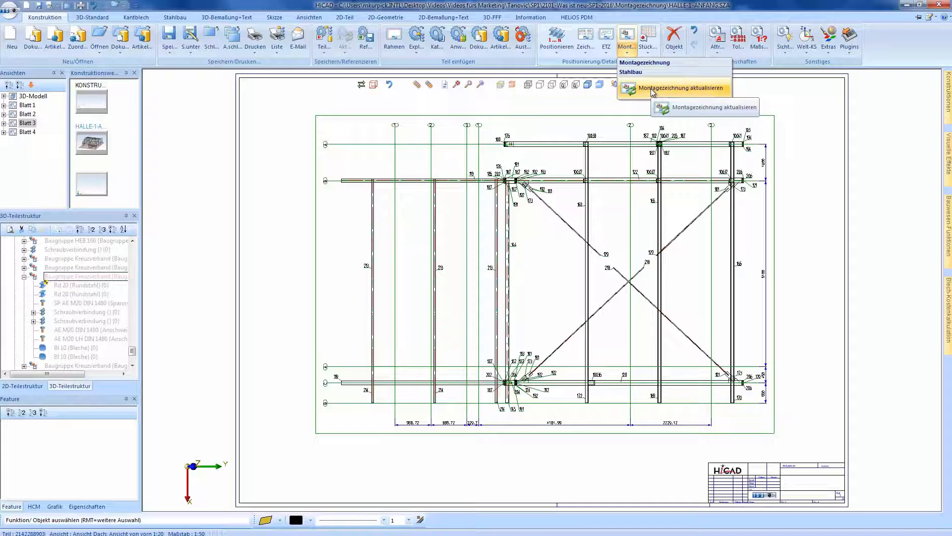
# - Reopen the assembly drawing settings, view the options for saving and managing favourites, and accept the settings
pyautogui.click(628, 37)
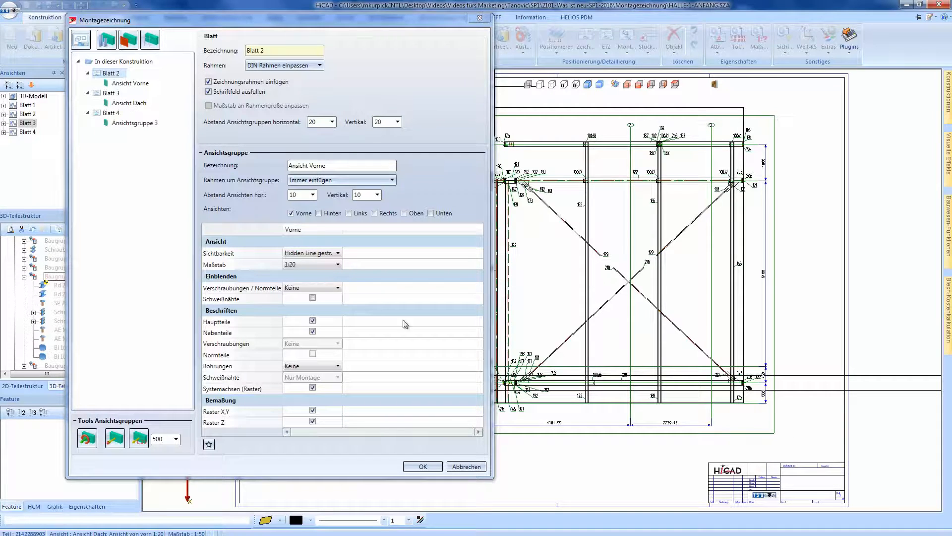
pyautogui.click(209, 444)
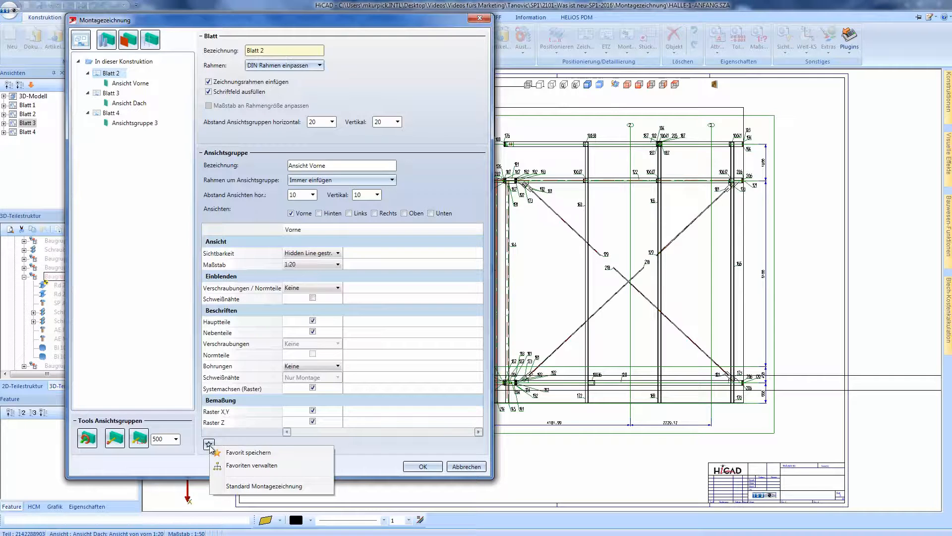
pyautogui.click(365, 455)
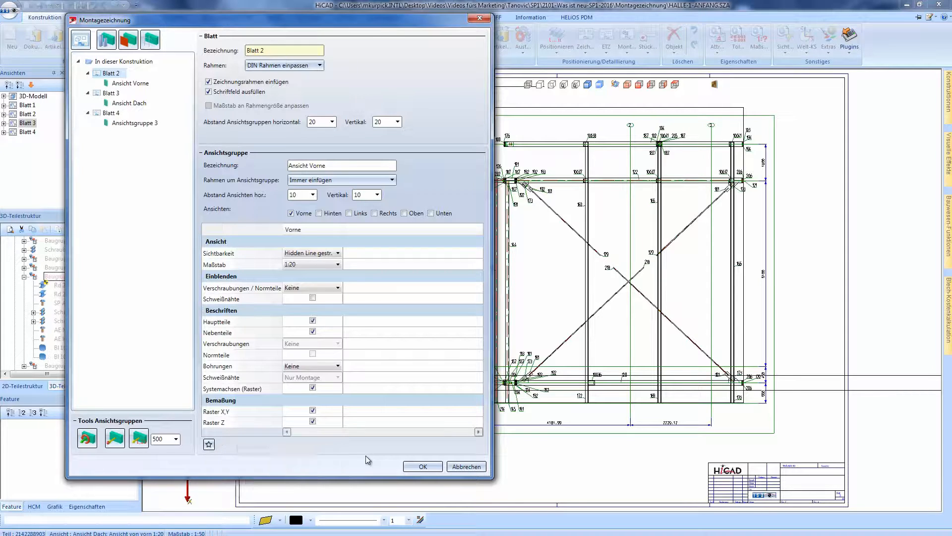
pyautogui.click(422, 471)
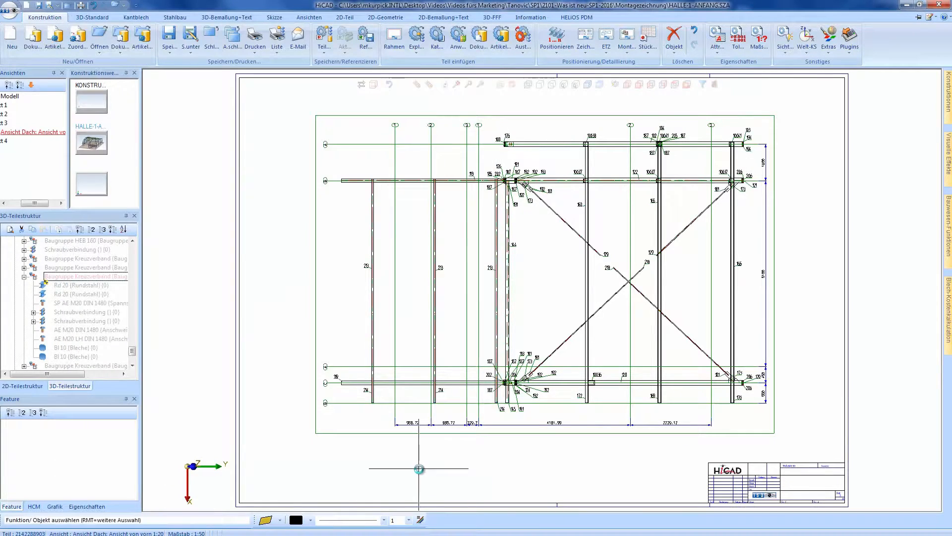